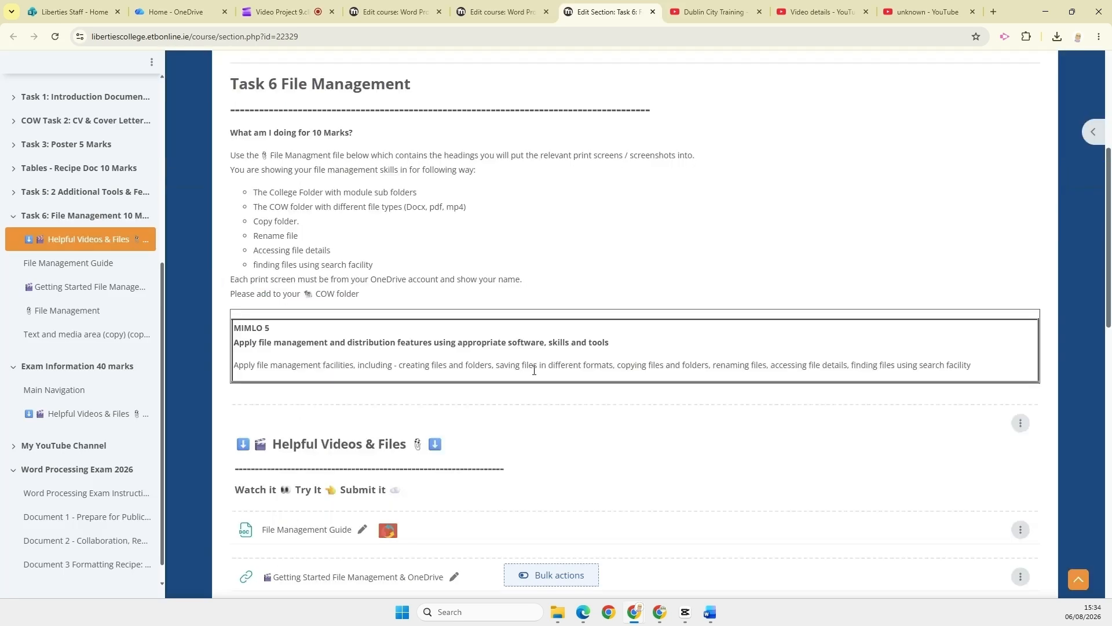
# Step: Open the File Management document from the Task 6 course page in Word, maximised, ready for content under the College Folder heading
pyautogui.scroll(-3, 534, 369)
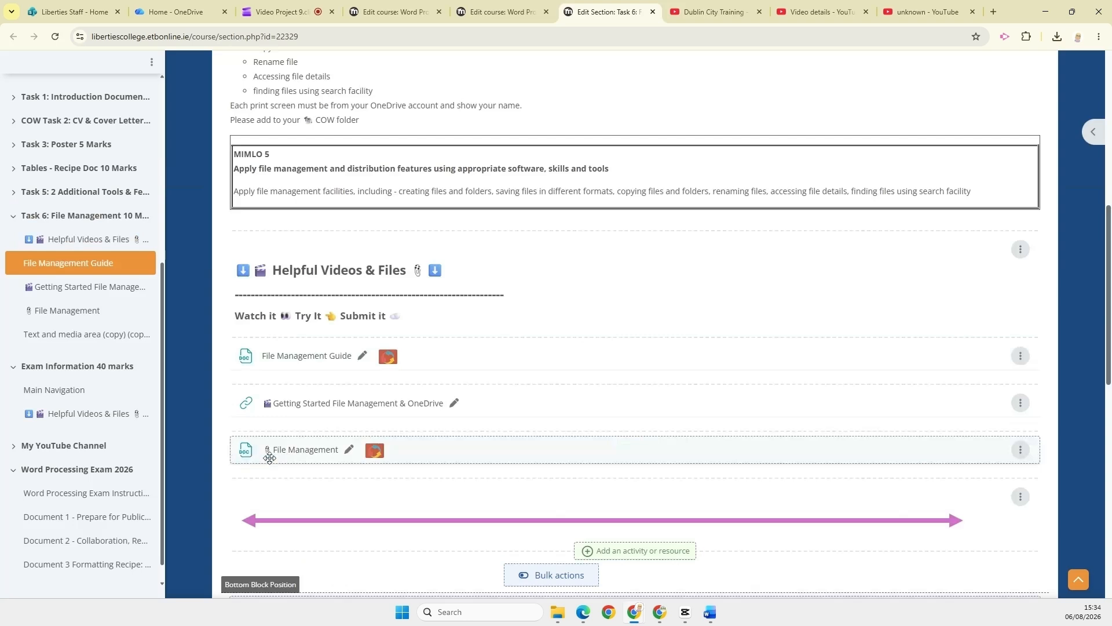
pyautogui.click(306, 456)
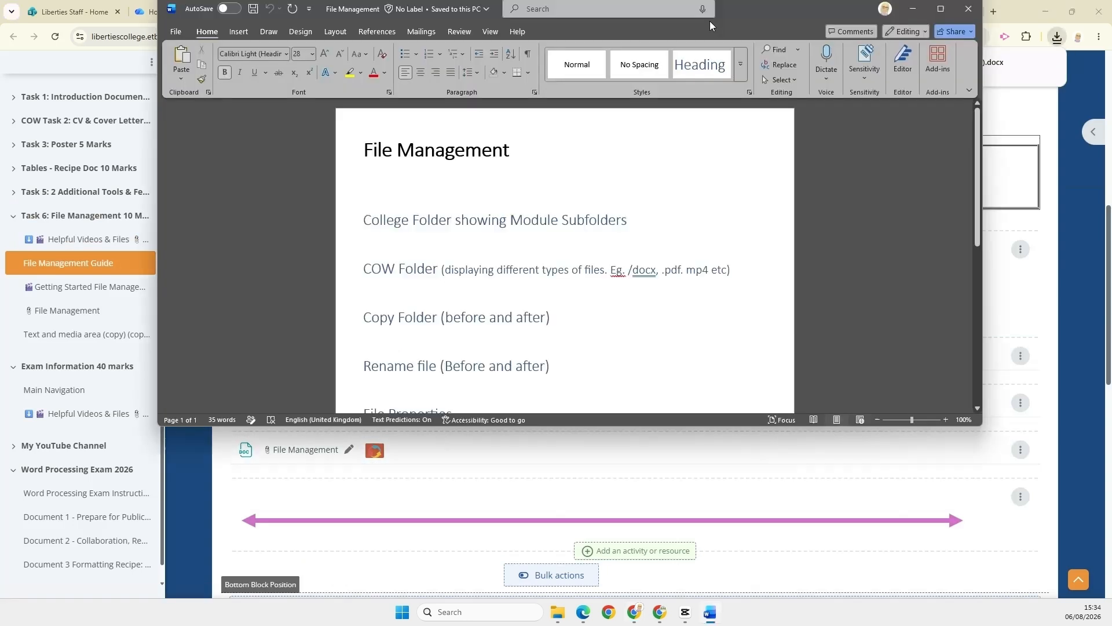
pyautogui.click(941, 15)
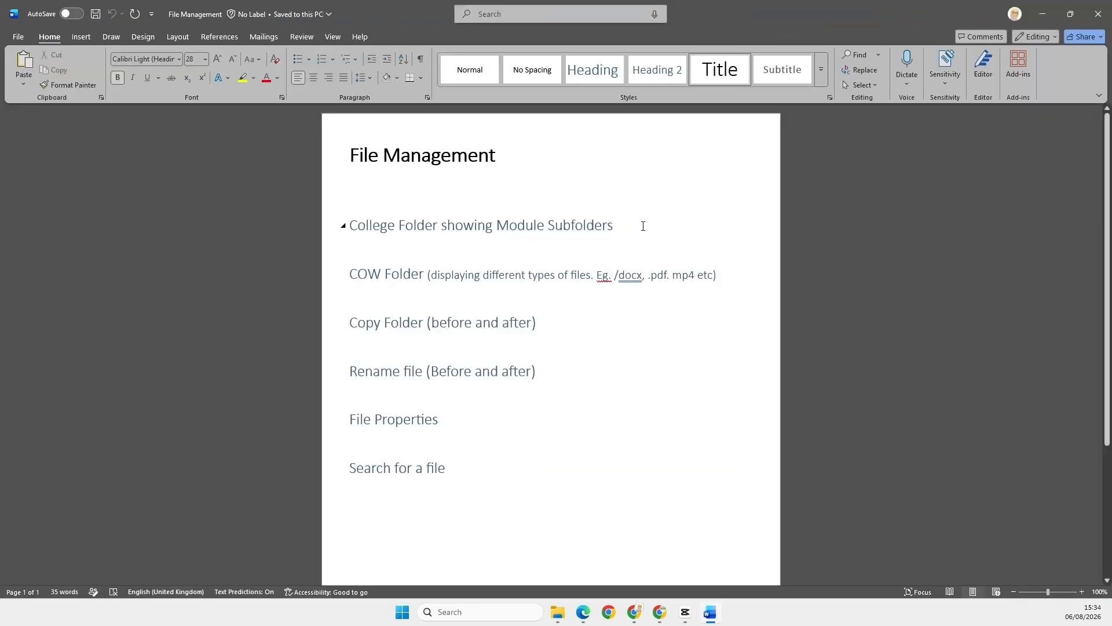
pyautogui.click(641, 235)
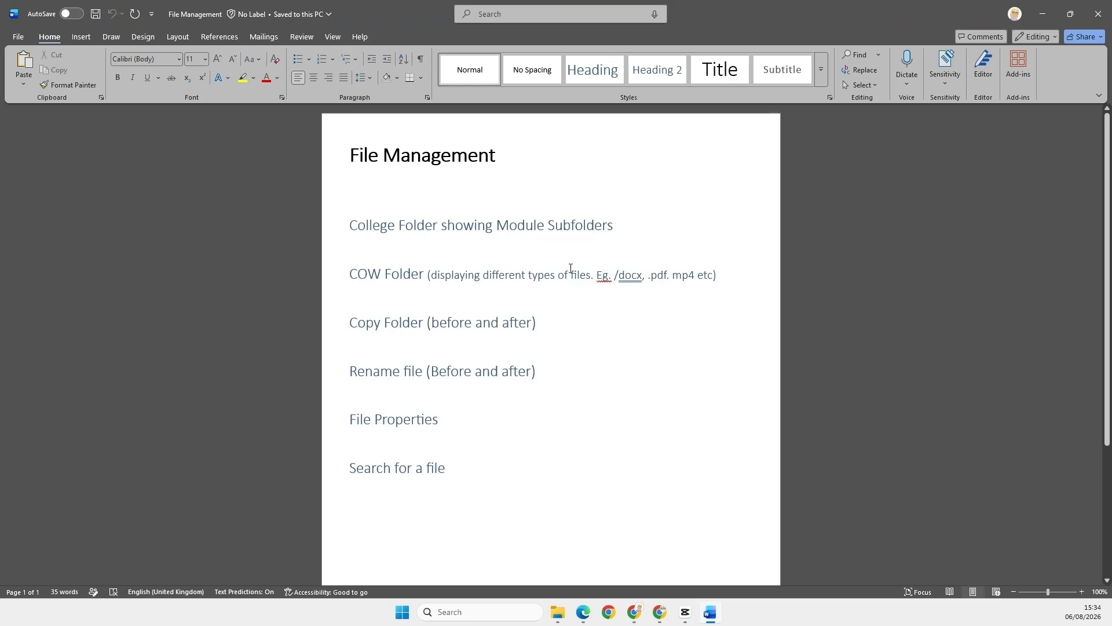
# Step: Capture the College folder's module subfolders in OneDrive and paste the screenshot under "College Folder showing Module Subfolders" in the Word document
pyautogui.moveTo(659, 617)
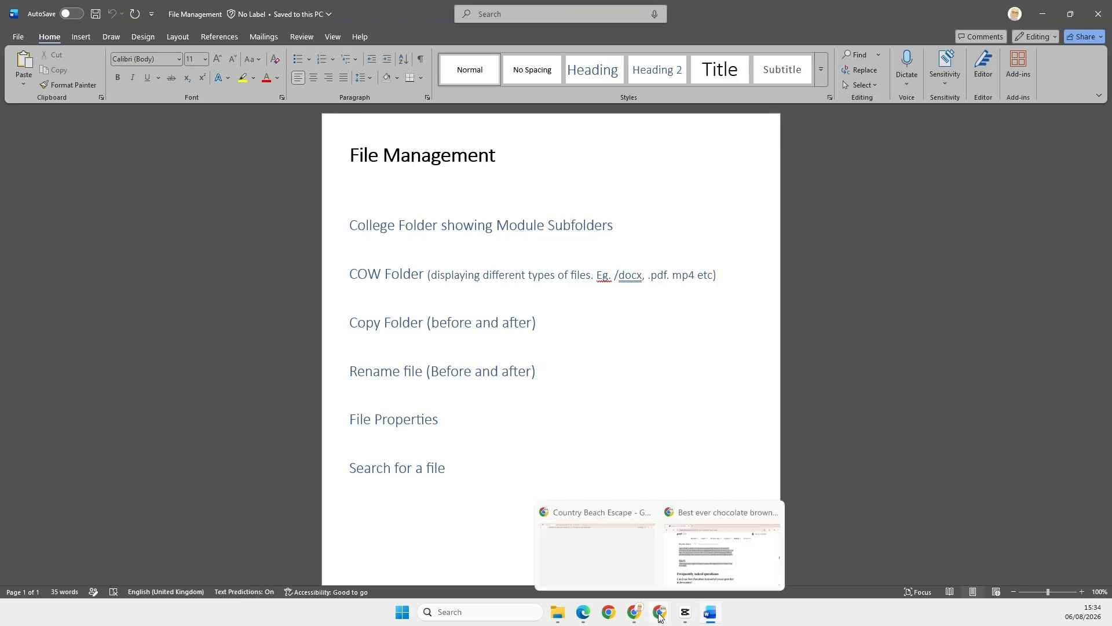
pyautogui.click(584, 618)
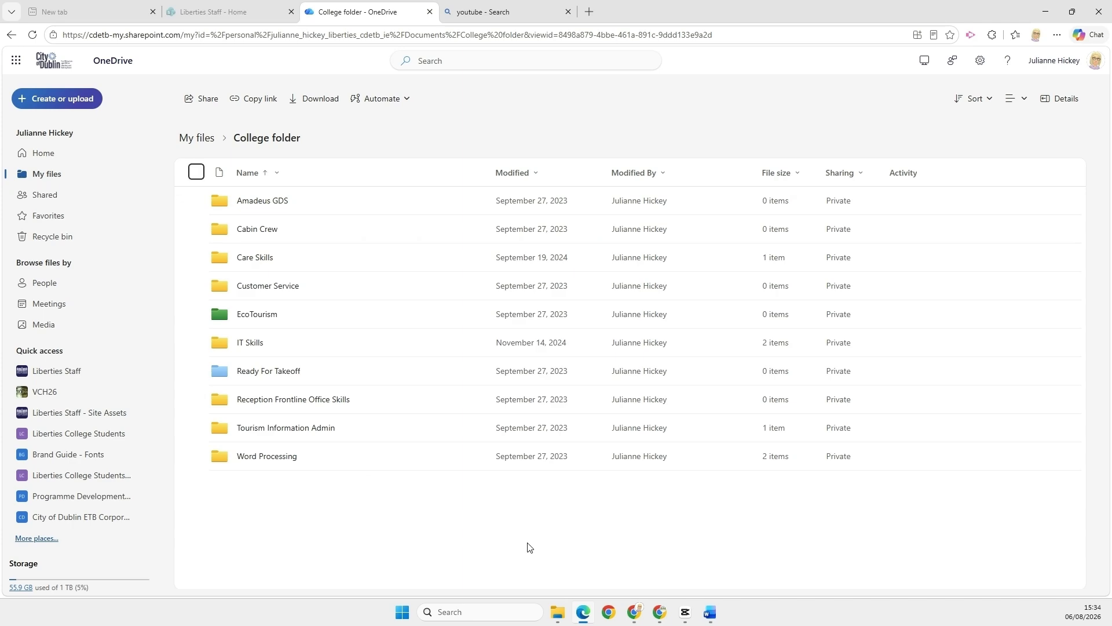
pyautogui.press('super+shift+s')
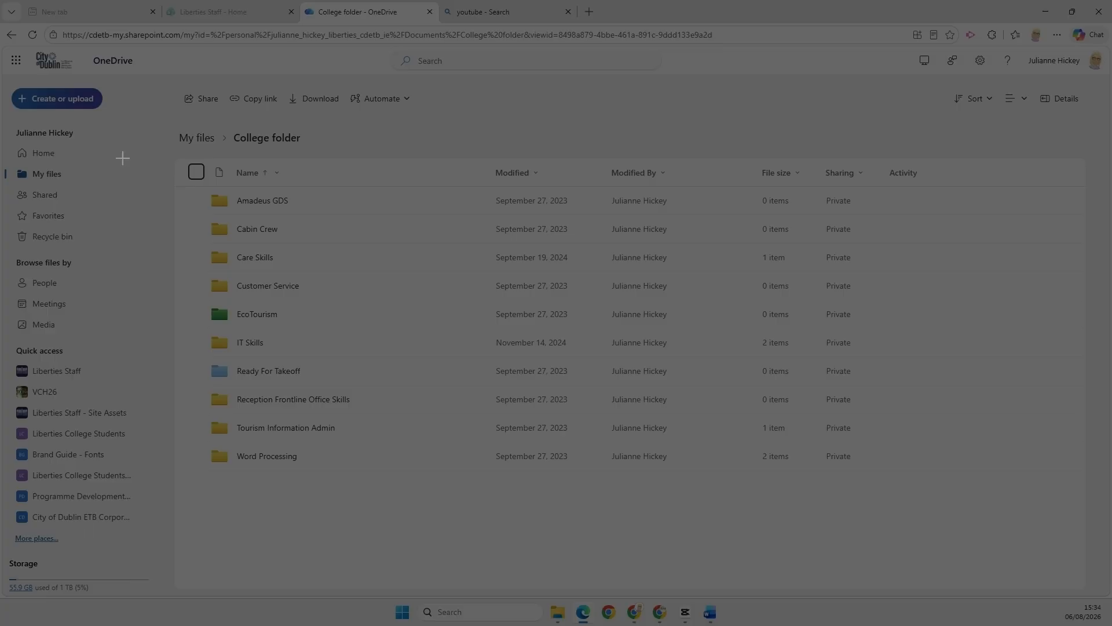
pyautogui.moveTo(9, 121); pyautogui.dragTo(691, 477)
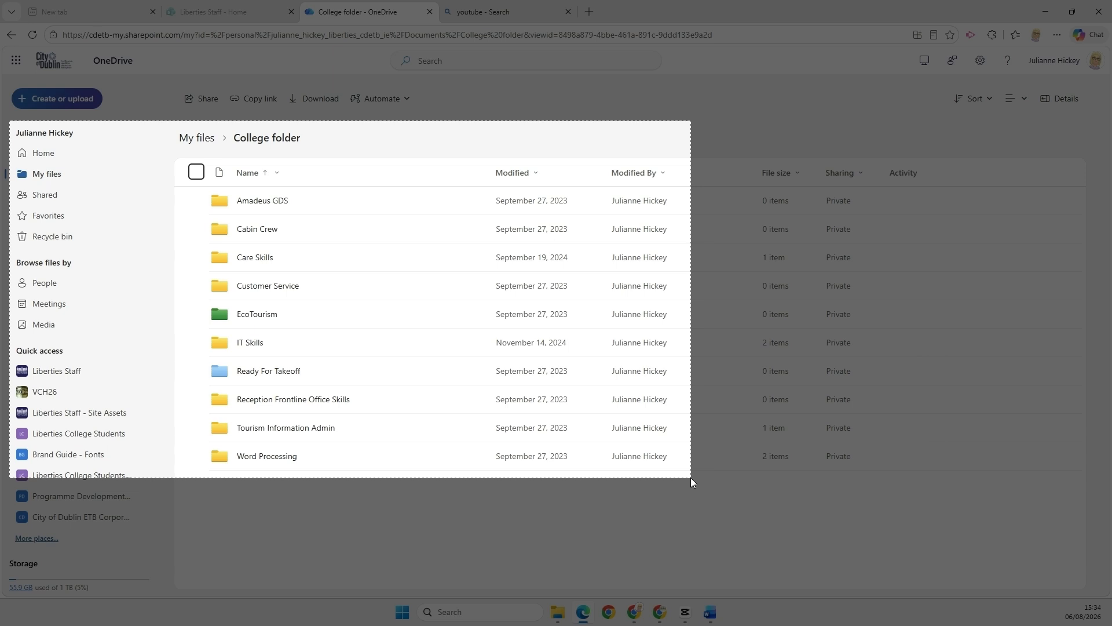
pyautogui.moveTo(690, 477); pyautogui.dragTo(690, 478)
pyautogui.click(709, 598)
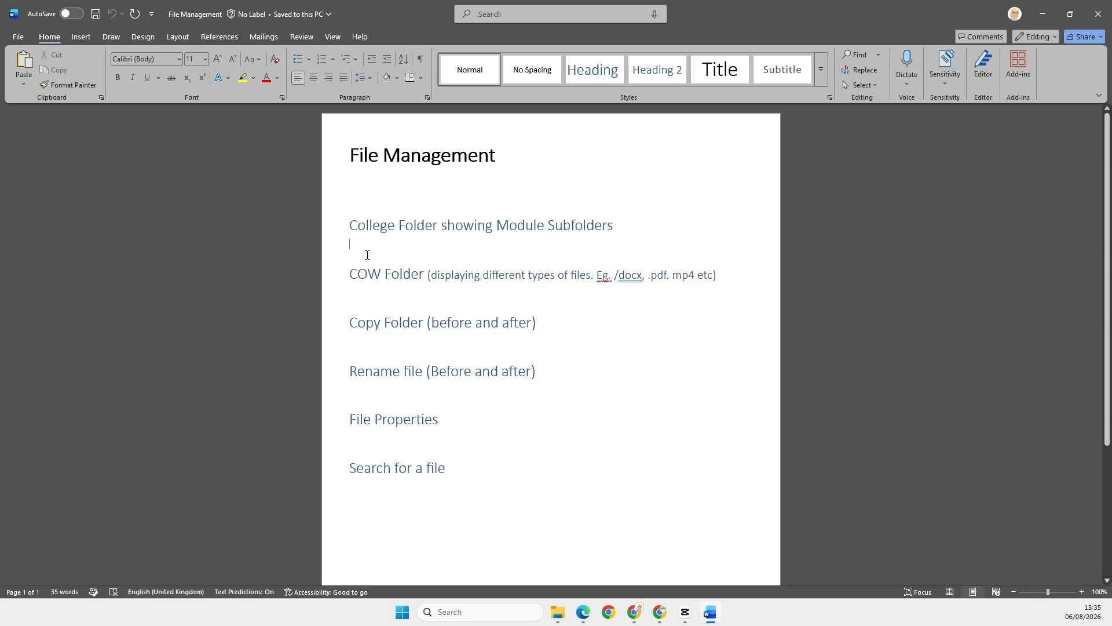
pyautogui.hotkey('ctrl', 'v')
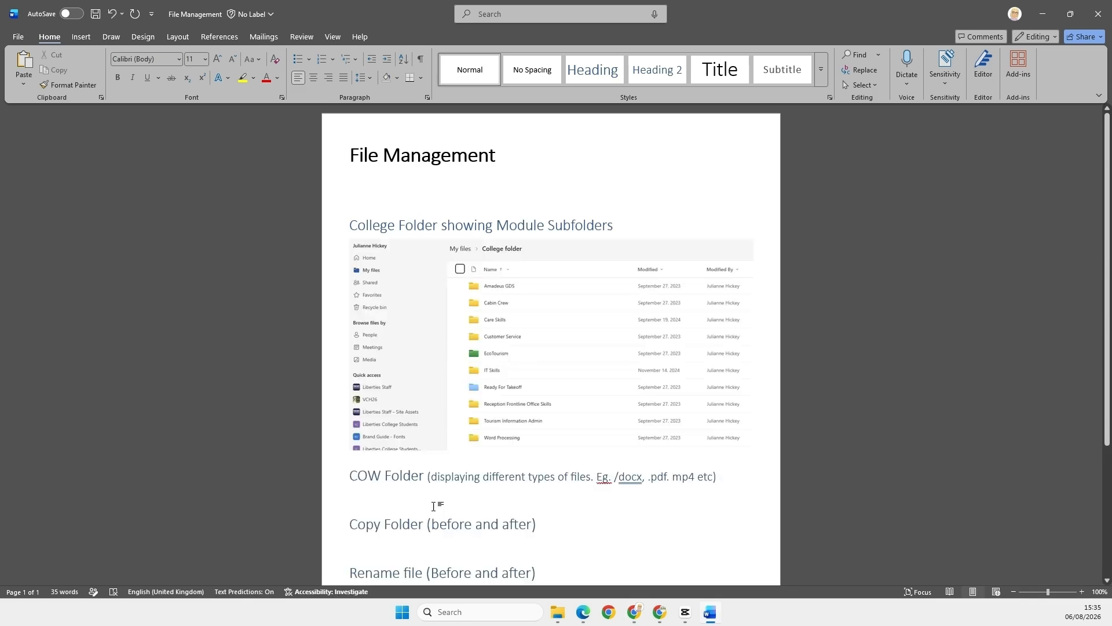
# Step: Switch to OneDrive and open the COW folder inside the Word Processing folder
pyautogui.moveTo(678, 617)
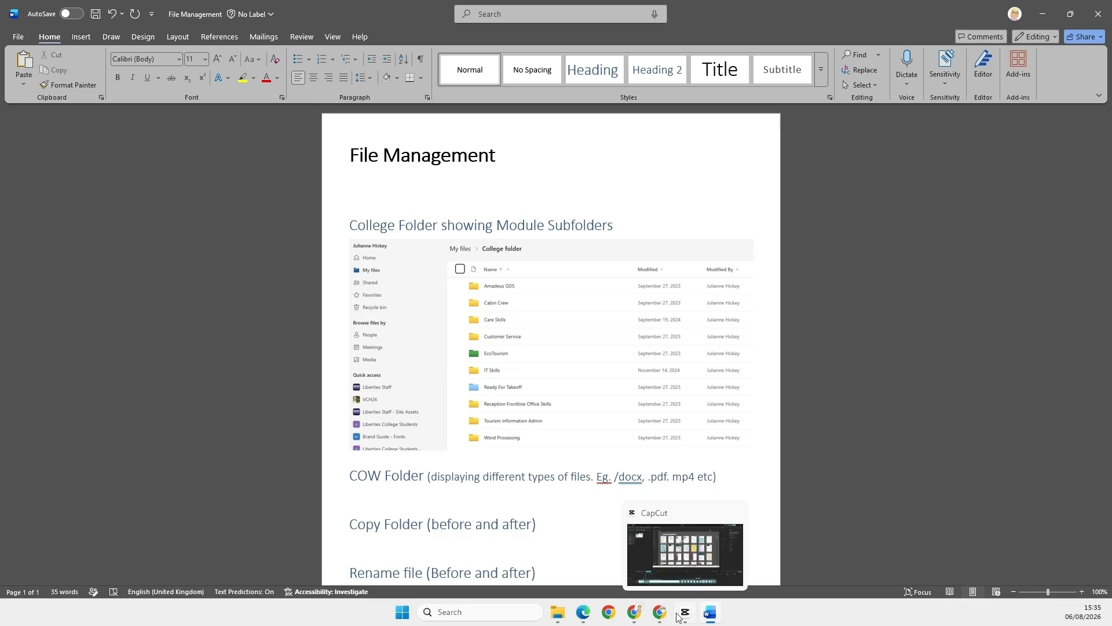
pyautogui.click(583, 619)
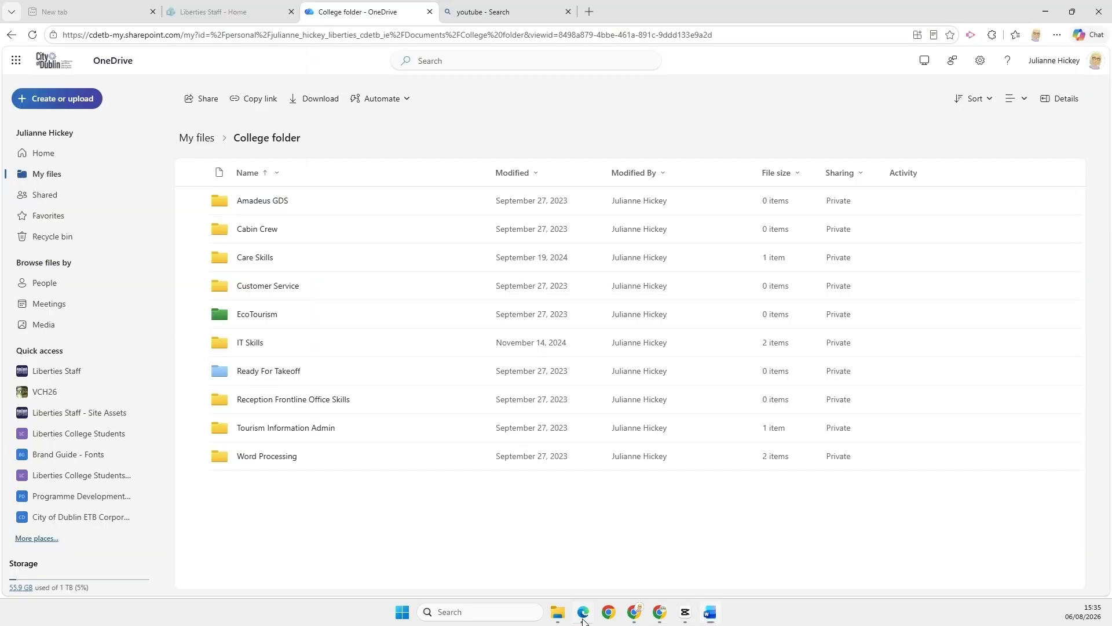
pyautogui.click(267, 456)
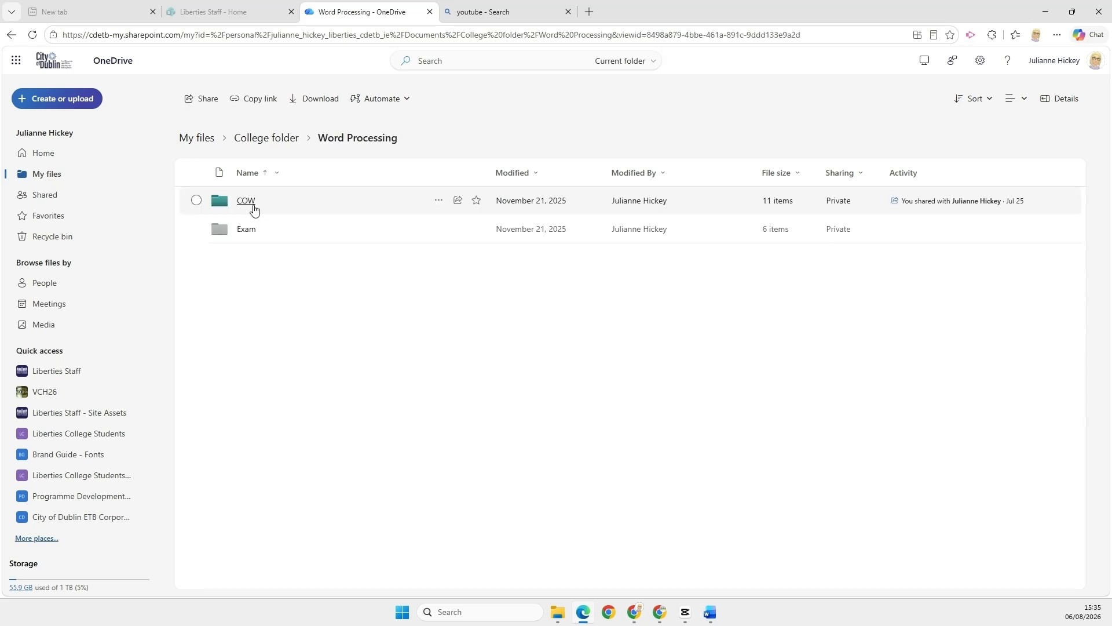
pyautogui.click(252, 207)
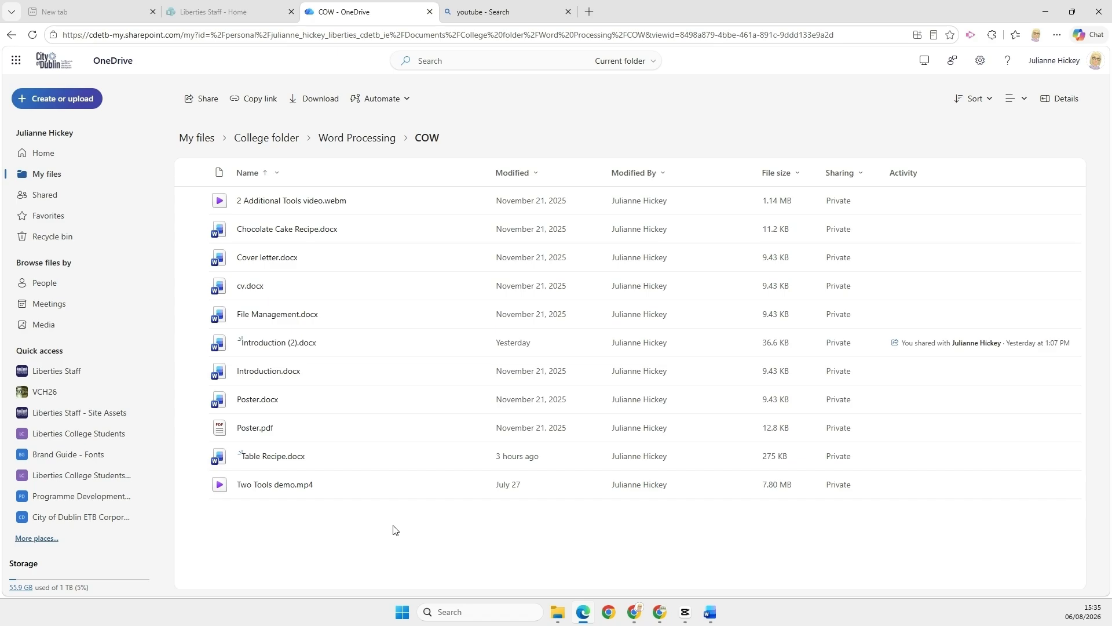
# Step: Capture the COW folder's file list with the account name and paste the screenshot under the COW Folder heading in Word
pyautogui.press('super+shift+s')
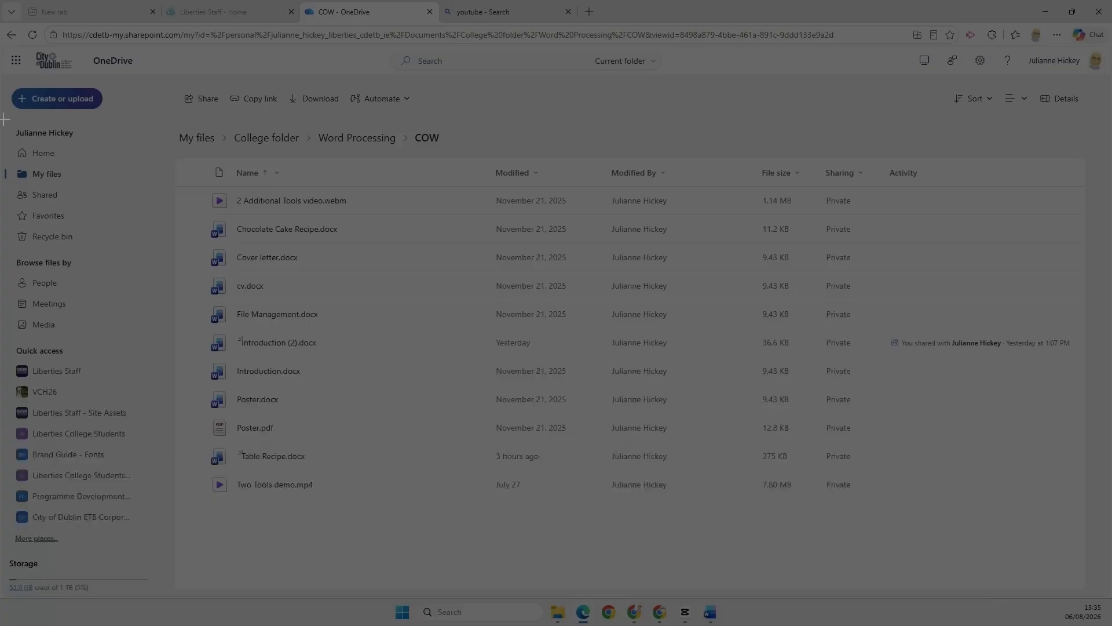
pyautogui.moveTo(5, 119); pyautogui.dragTo(678, 505)
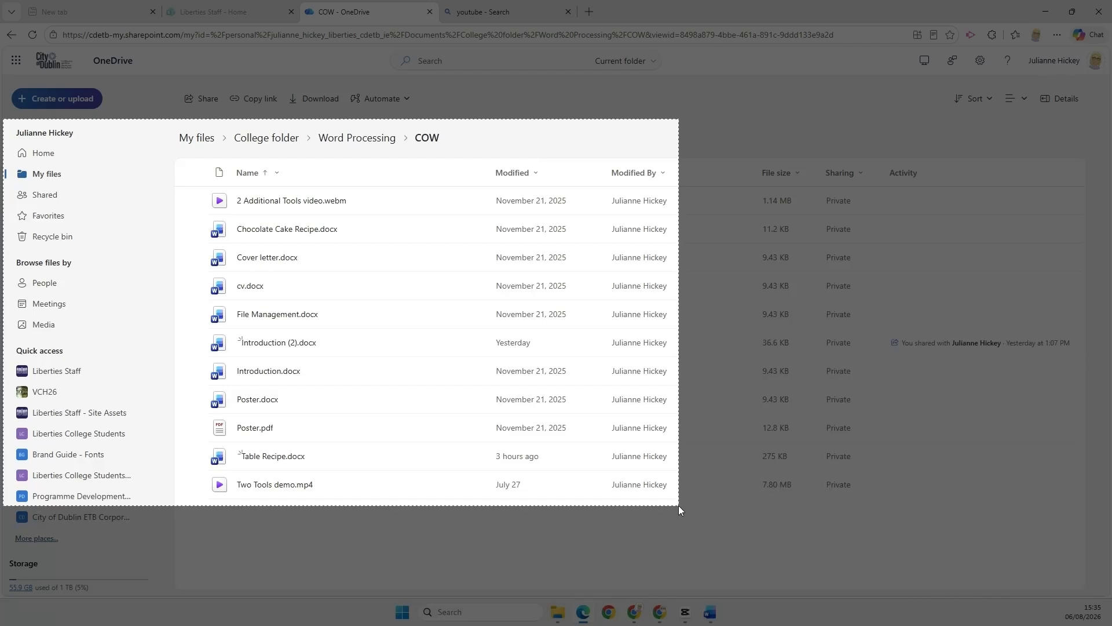
pyautogui.moveTo(679, 505); pyautogui.dragTo(679, 505)
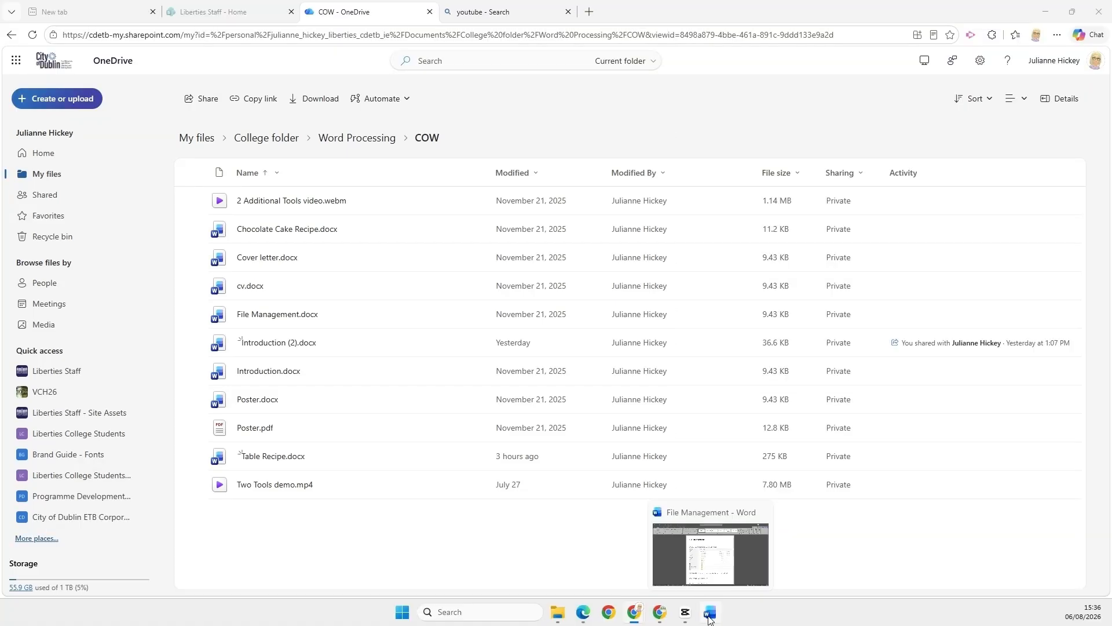
pyautogui.click(709, 617)
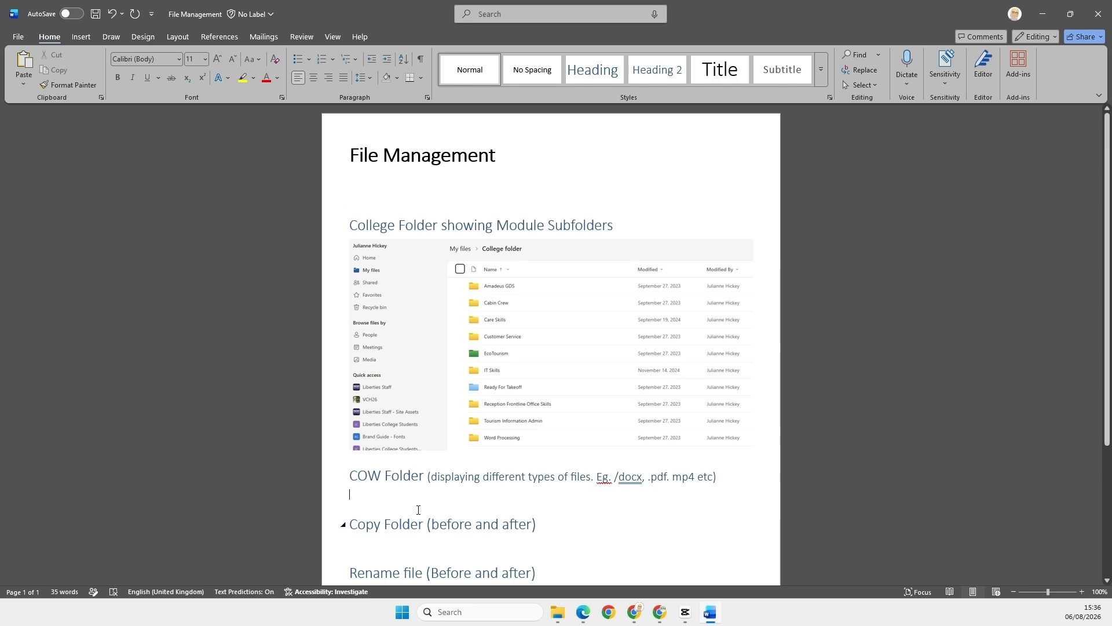
pyautogui.hotkey('ctrl', 'v')
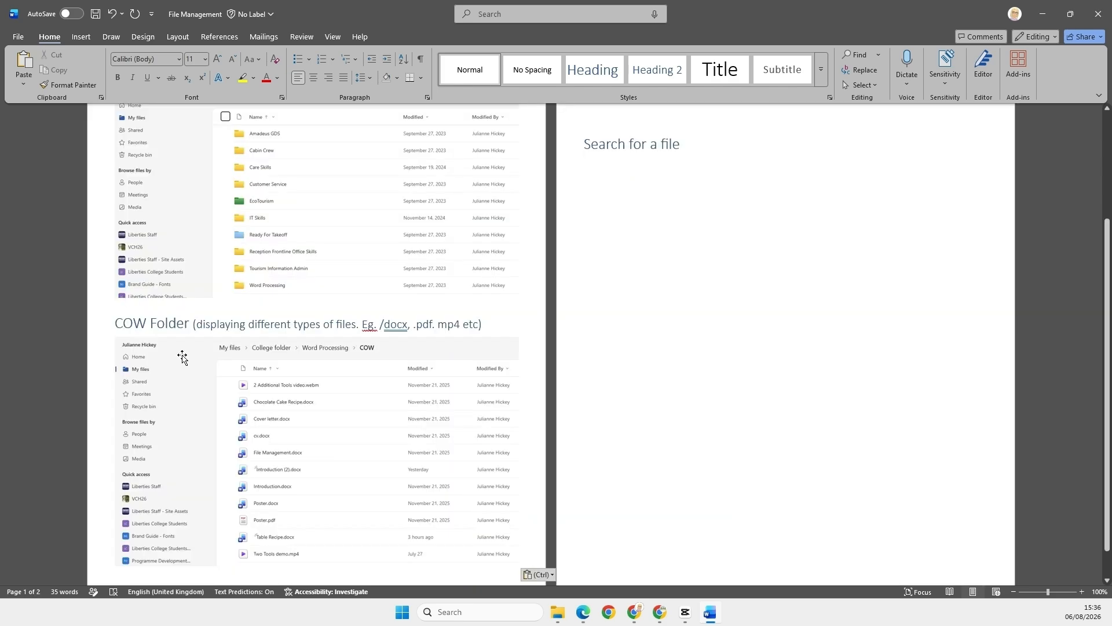
# Step: Return to the Word Processing folder in OneDrive and open the Copy to dialog for the COW folder
pyautogui.scroll(-1, 263, 461)
pyautogui.scroll(5, 328, 444)
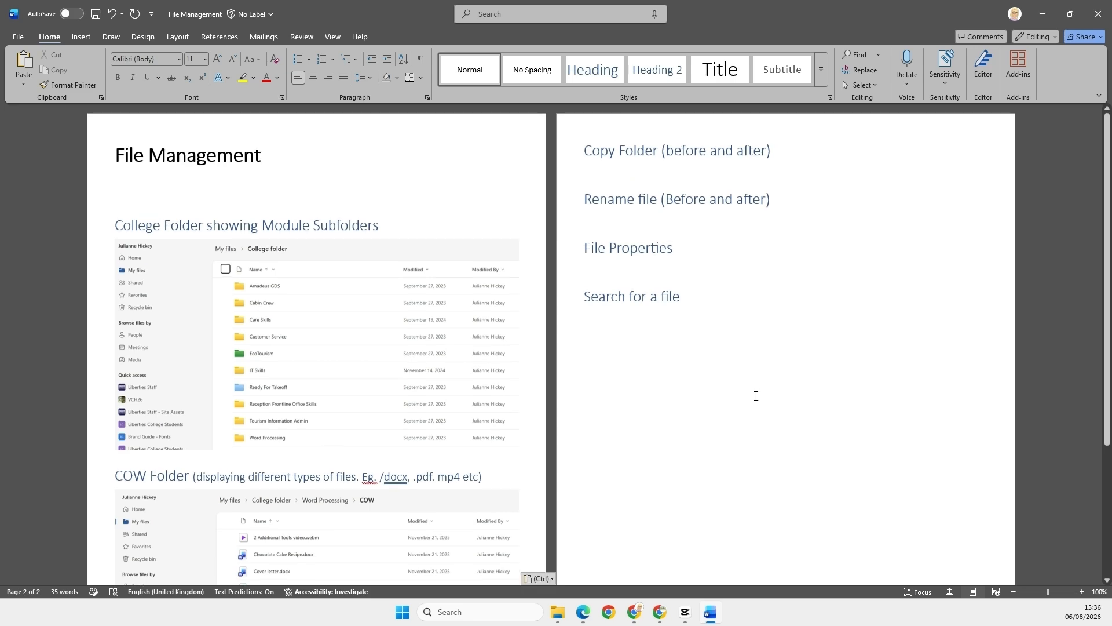
pyautogui.moveTo(652, 619)
pyautogui.click(584, 612)
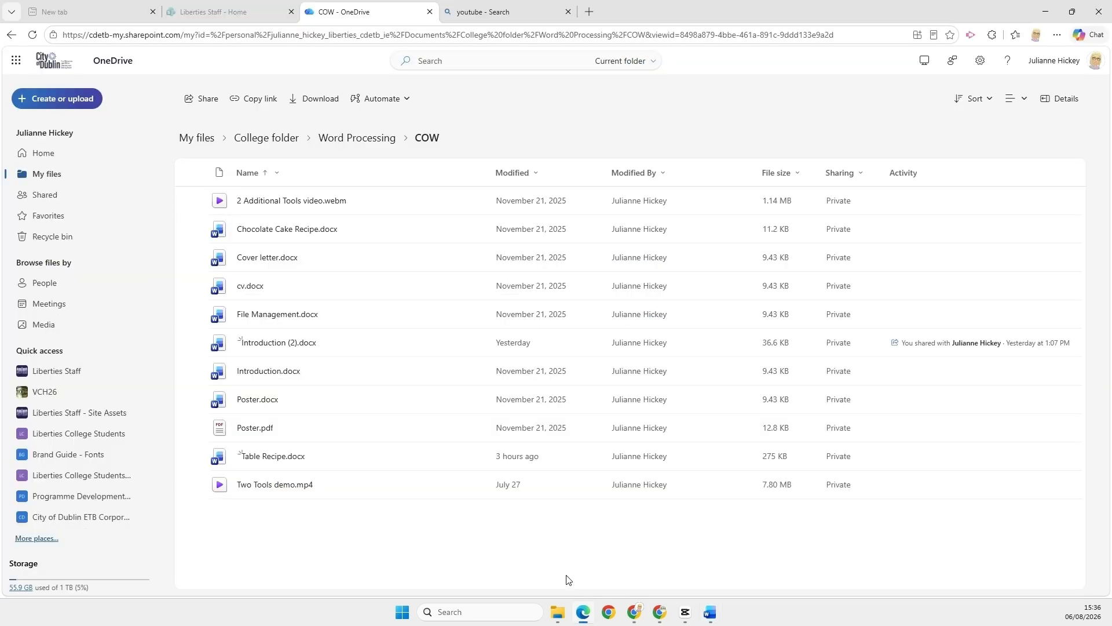
pyautogui.click(330, 139)
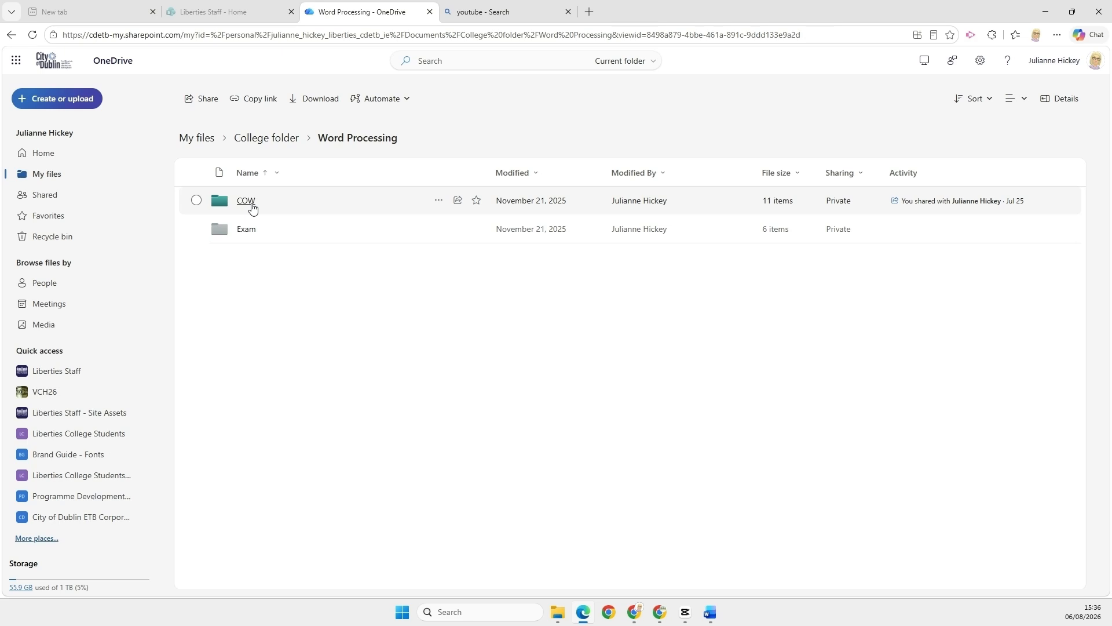
pyautogui.click(438, 201)
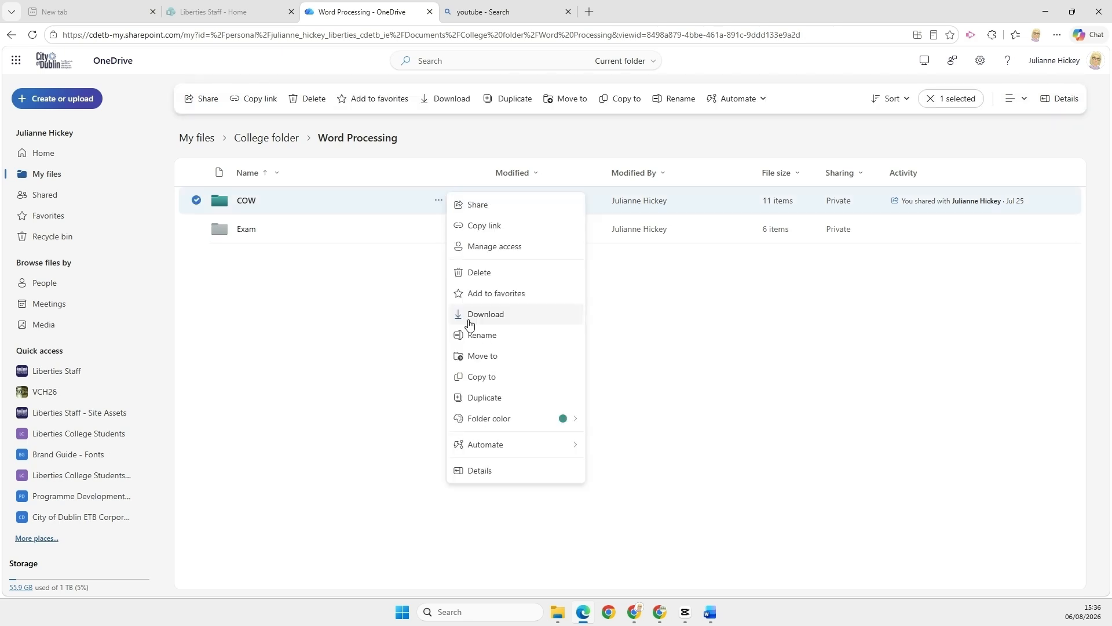
pyautogui.click(469, 319)
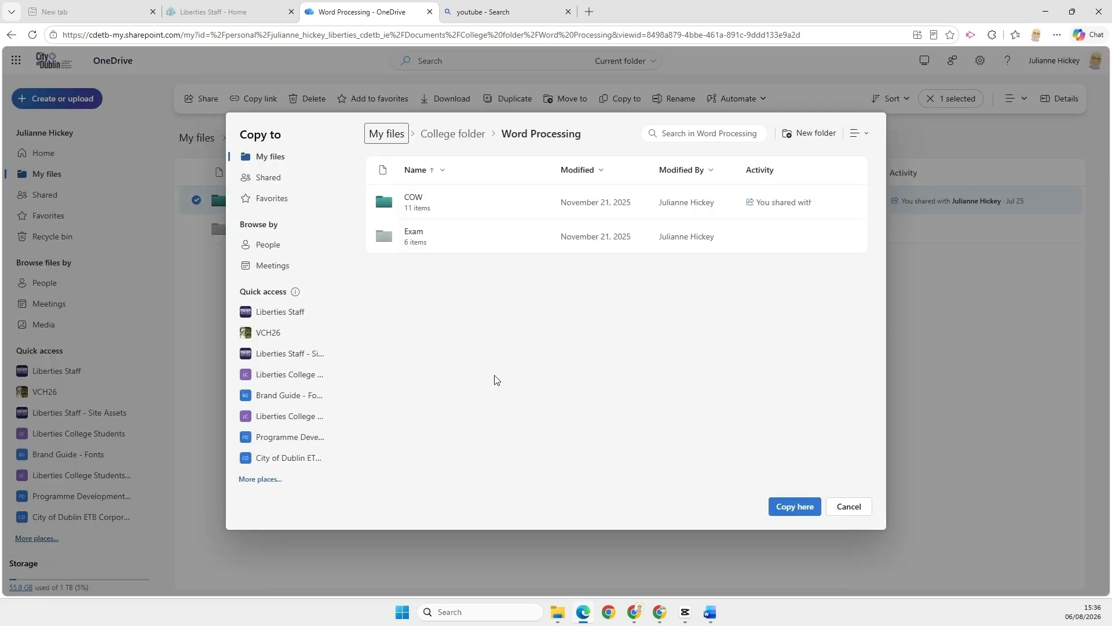
# Step: Capture the Copy to dialog and paste it under "Copy Folder (before and after)" in Word, followed by a blank line
pyautogui.press('super+shift+s')
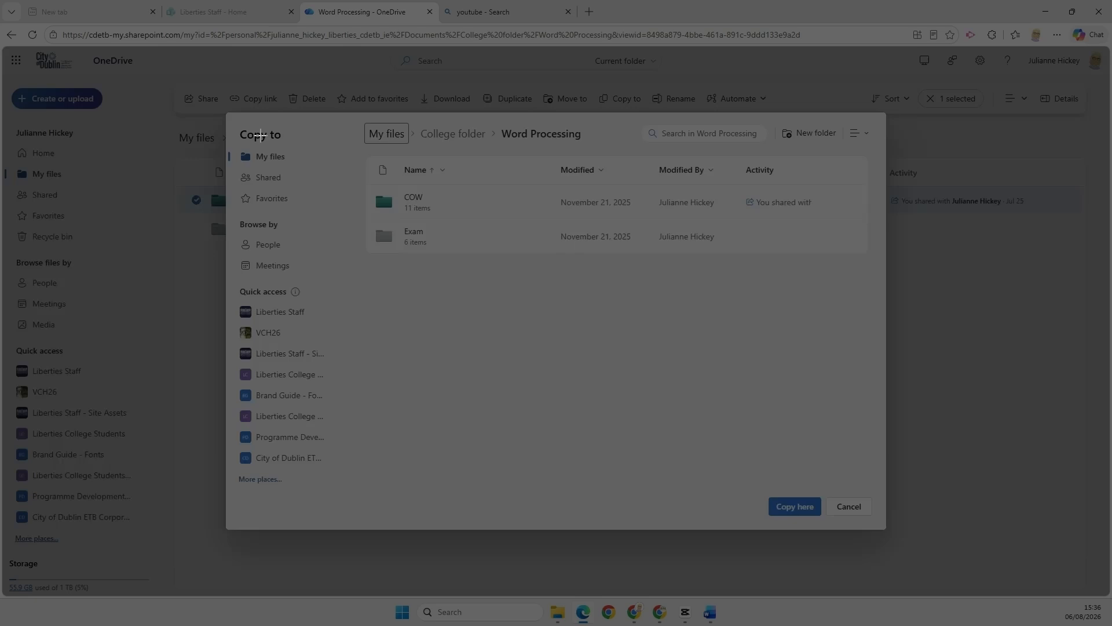
pyautogui.moveTo(232, 114); pyautogui.dragTo(740, 364)
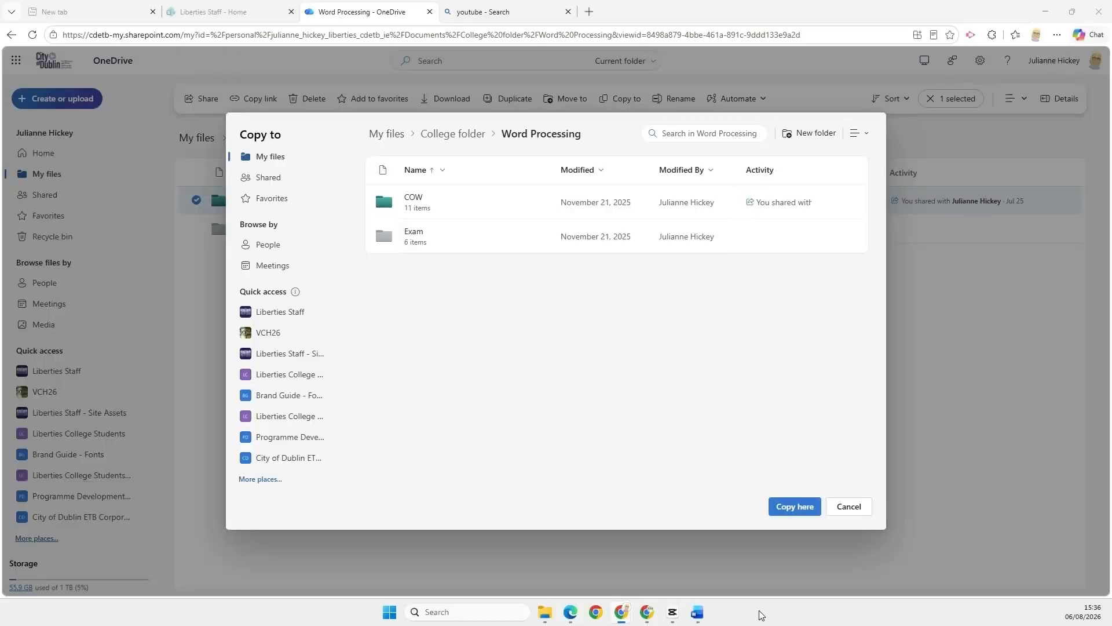
pyautogui.click(713, 615)
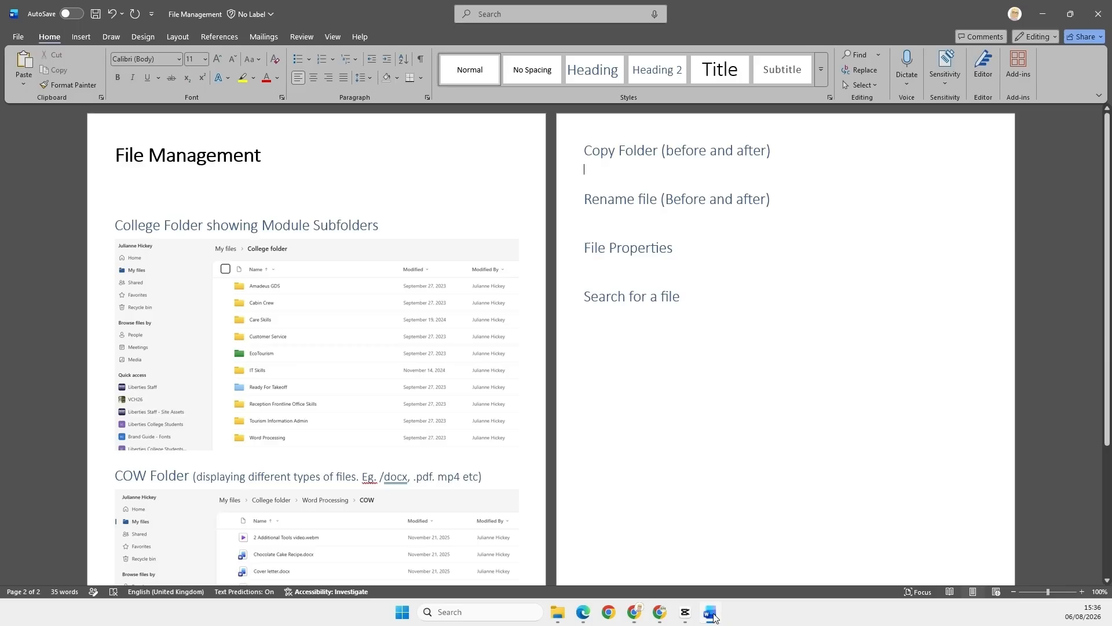
pyautogui.hotkey('ctrl', 'v')
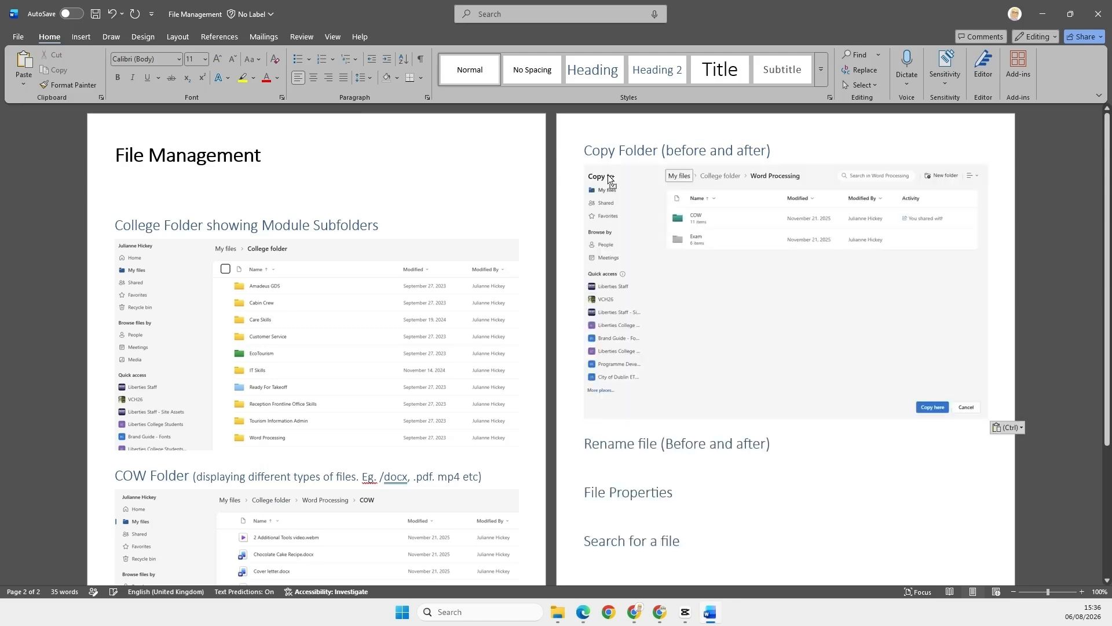
pyautogui.press('Return')
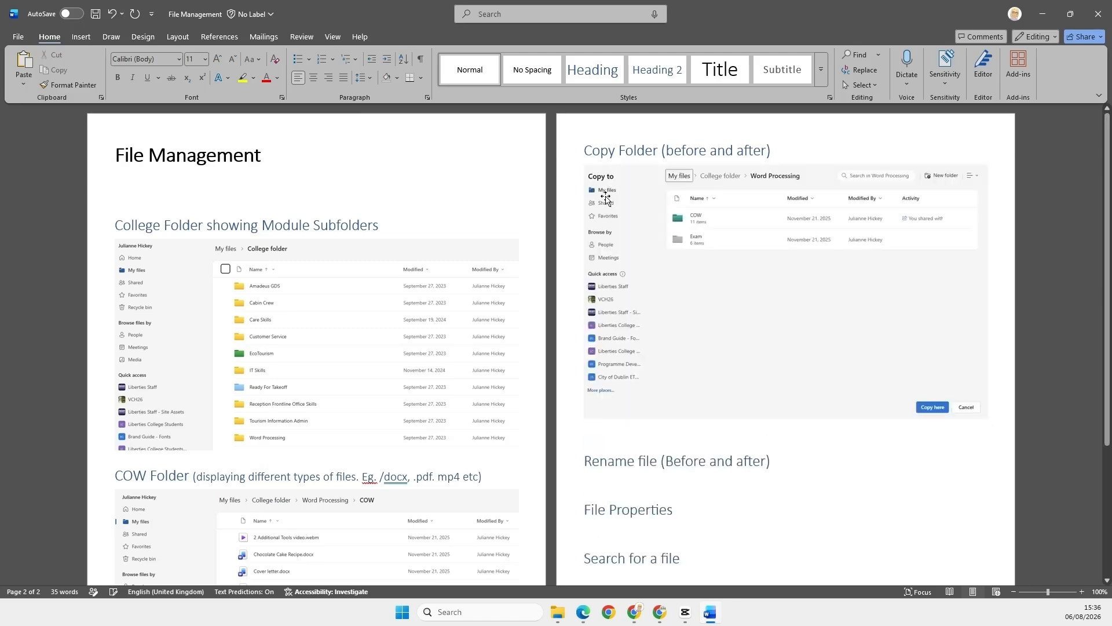
# Step: Switch to OneDrive, copy the COW folder into the Word Processing folder and capture the updated folder list
pyautogui.hotkey('alt', 'Tab')
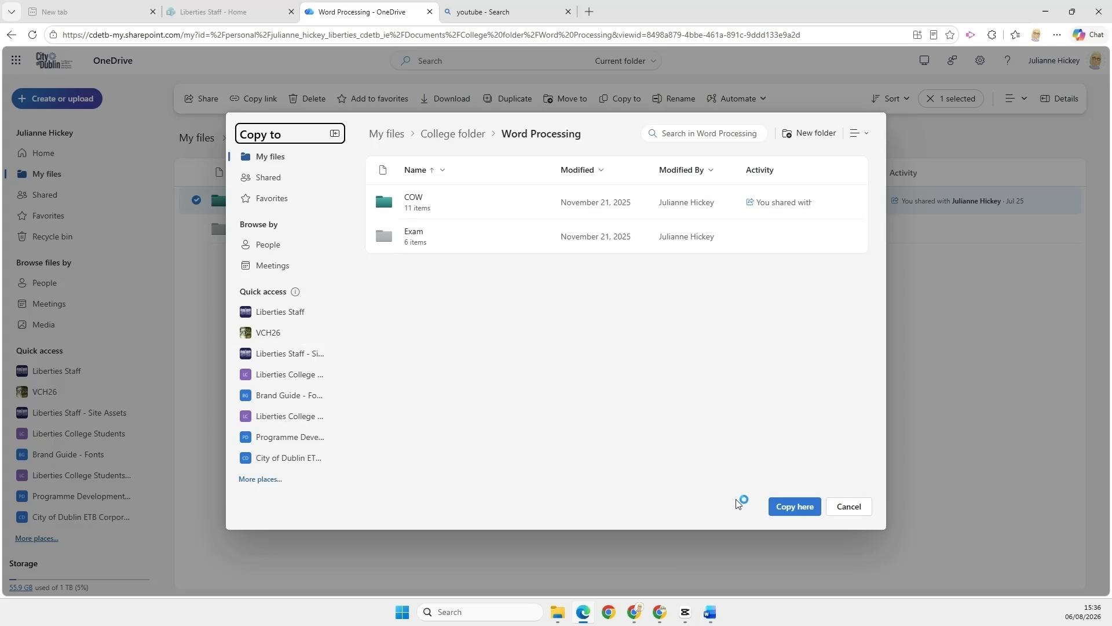
pyautogui.click(790, 507)
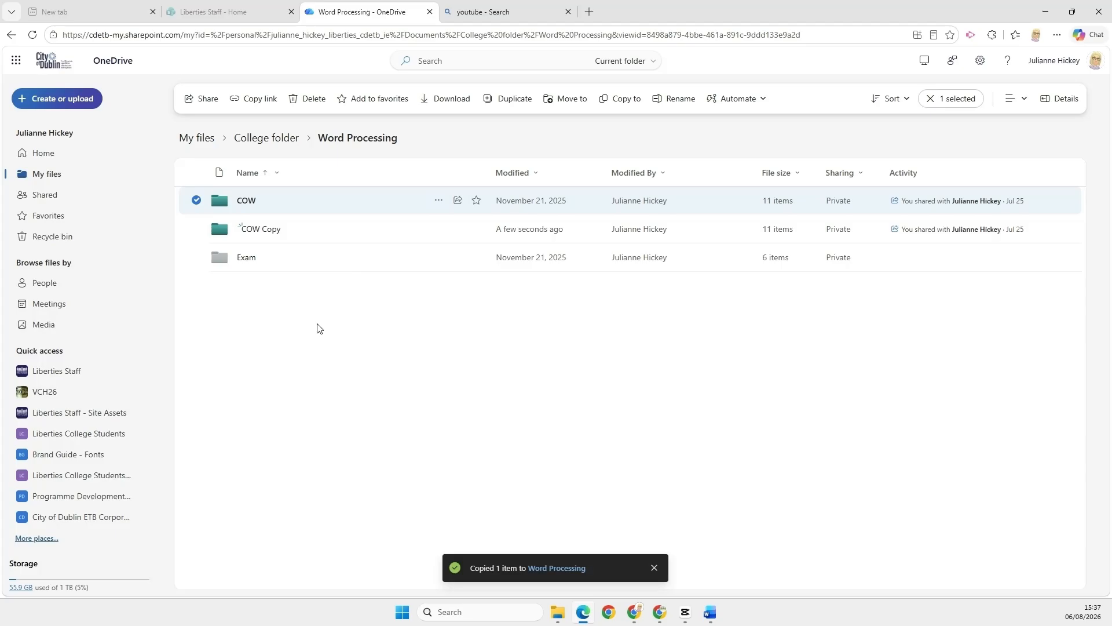
pyautogui.press('super+shift+s')
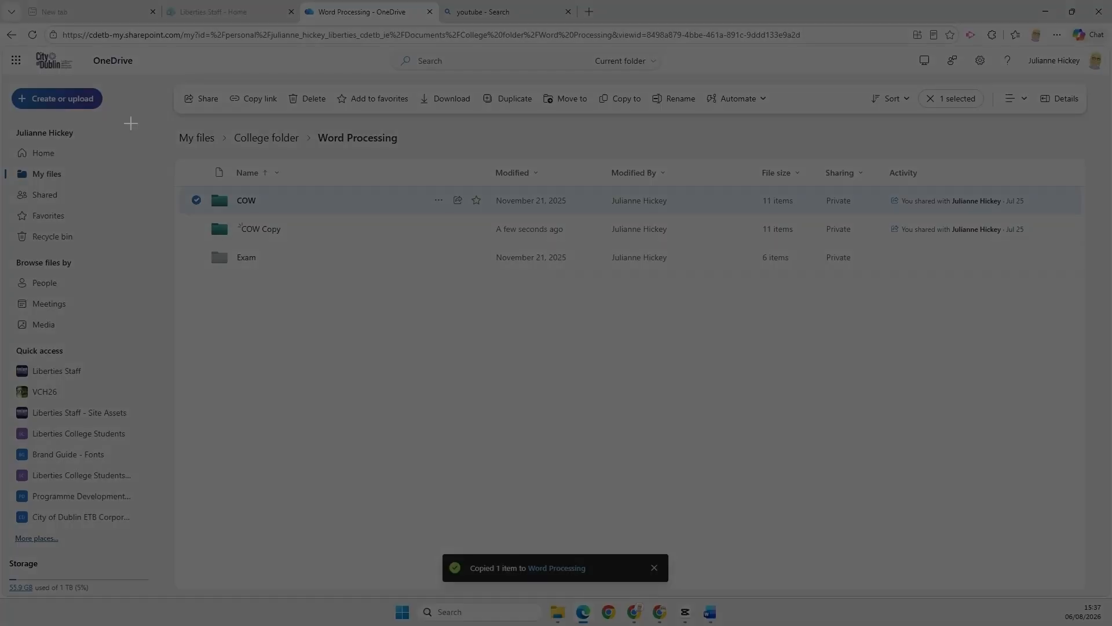
pyautogui.moveTo(152, 119); pyautogui.dragTo(687, 287)
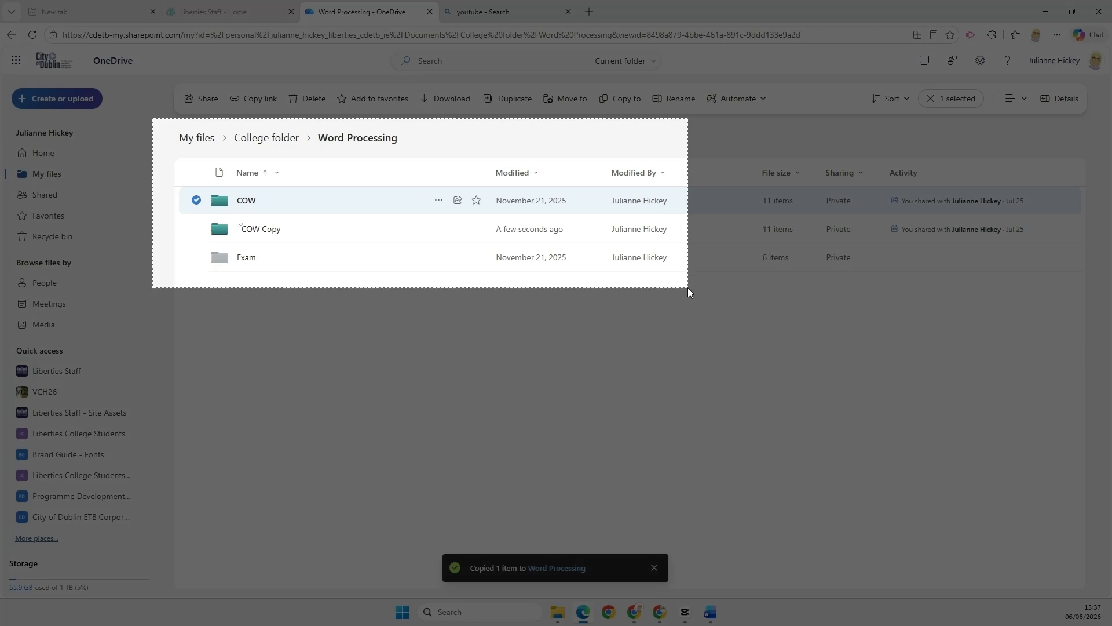
pyautogui.moveTo(687, 288); pyautogui.dragTo(687, 287)
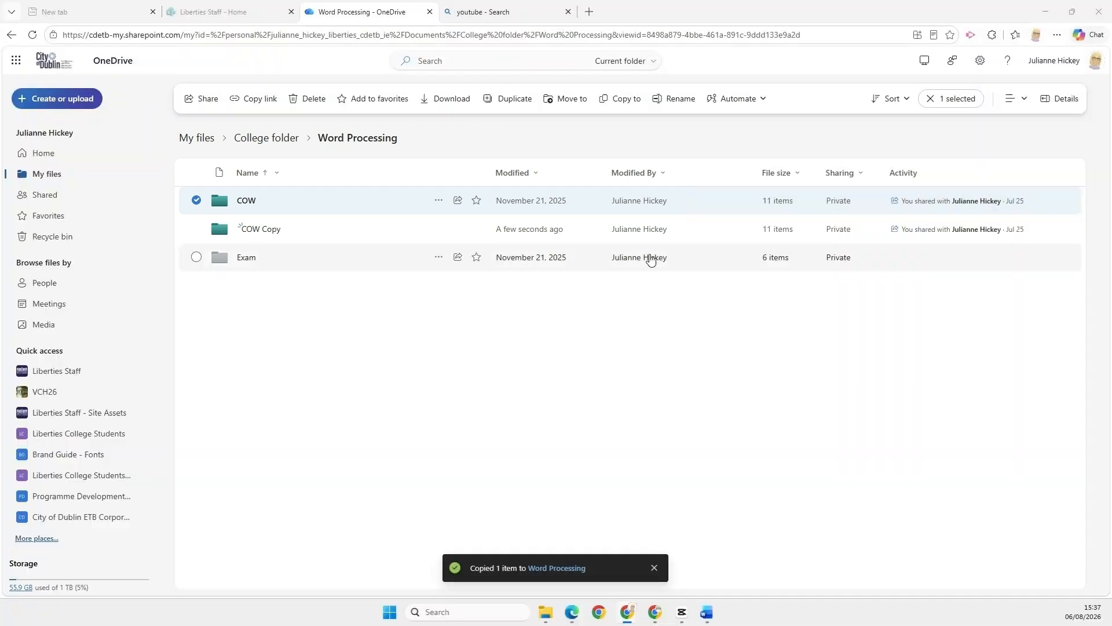
# Step: Paste the captured folder list into Word as the after image under "Copy Folder (before and after)"
pyautogui.click(715, 618)
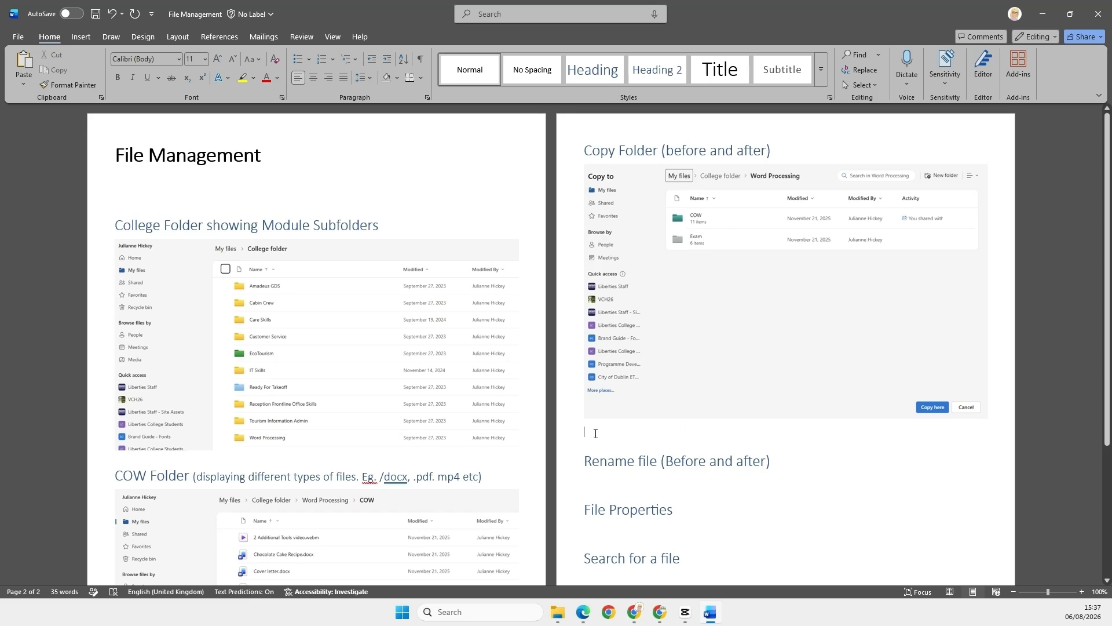
pyautogui.hotkey('ctrl', 'v')
pyautogui.scroll(-5, 595, 432)
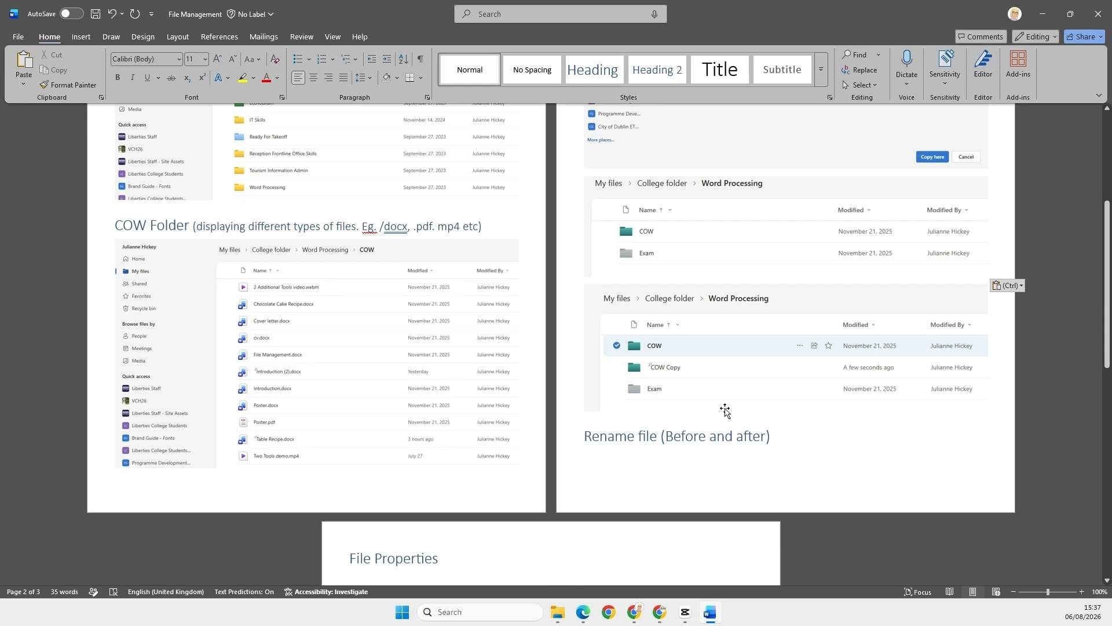
pyautogui.scroll(2, 894, 297)
pyautogui.scroll(-1, 893, 297)
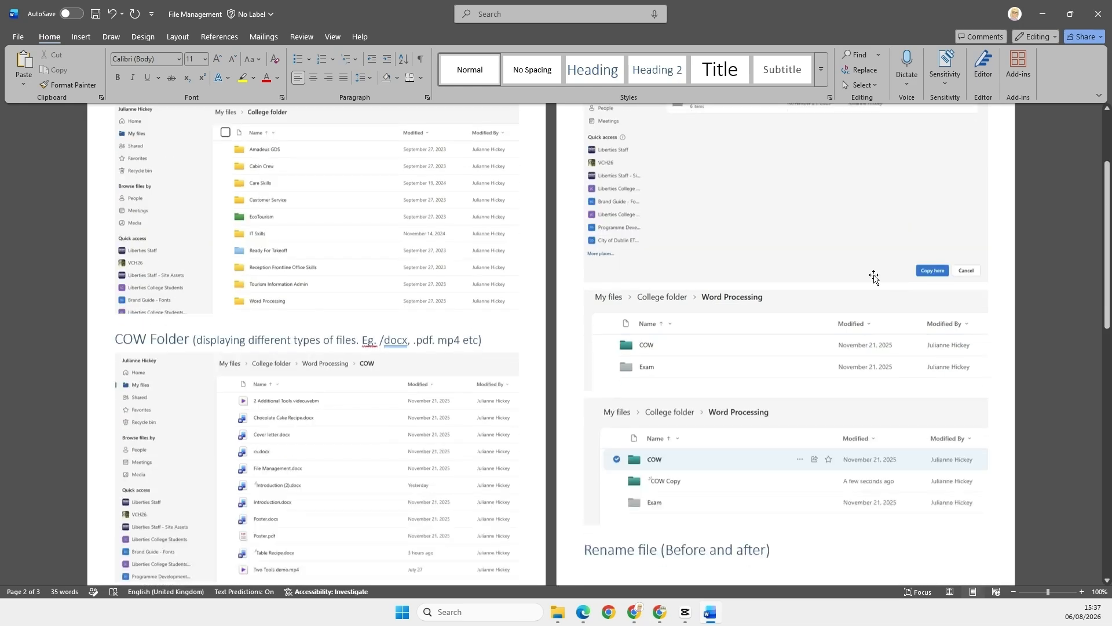
# Step: Insert a page break before the "Rename file (Before and after)" heading
pyautogui.scroll(-4, 874, 277)
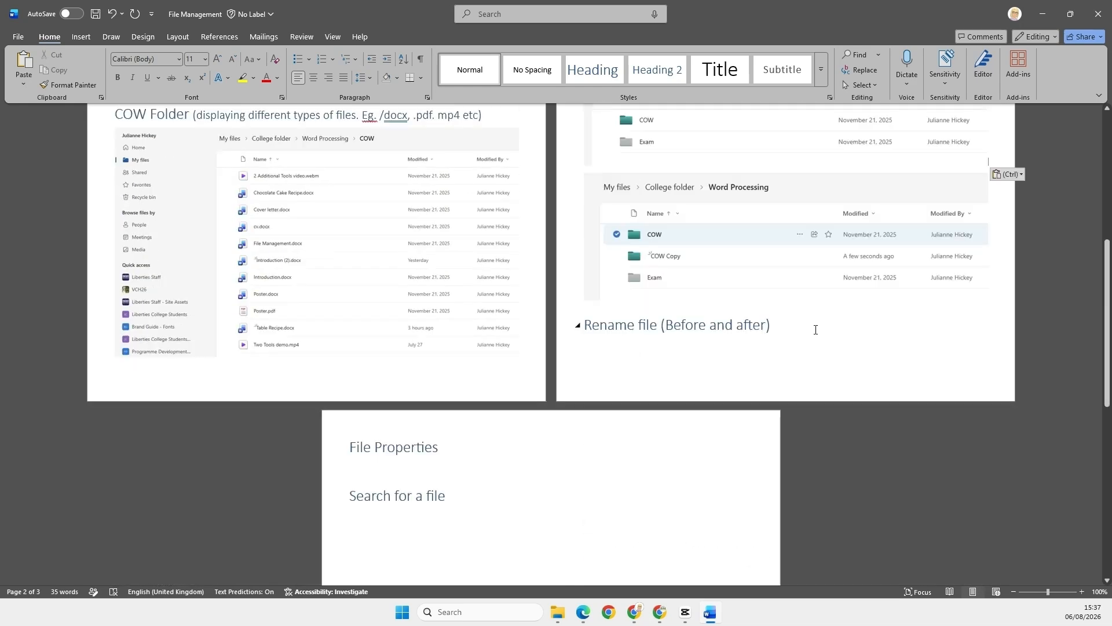
pyautogui.click(595, 324)
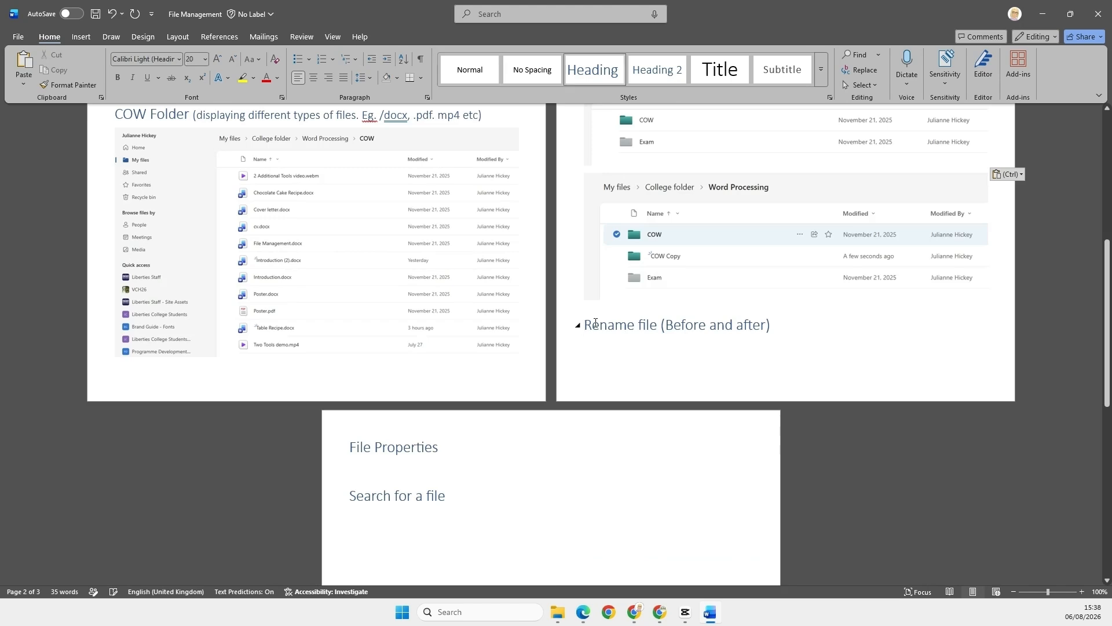
pyautogui.hotkey('ctrl', 'Return')
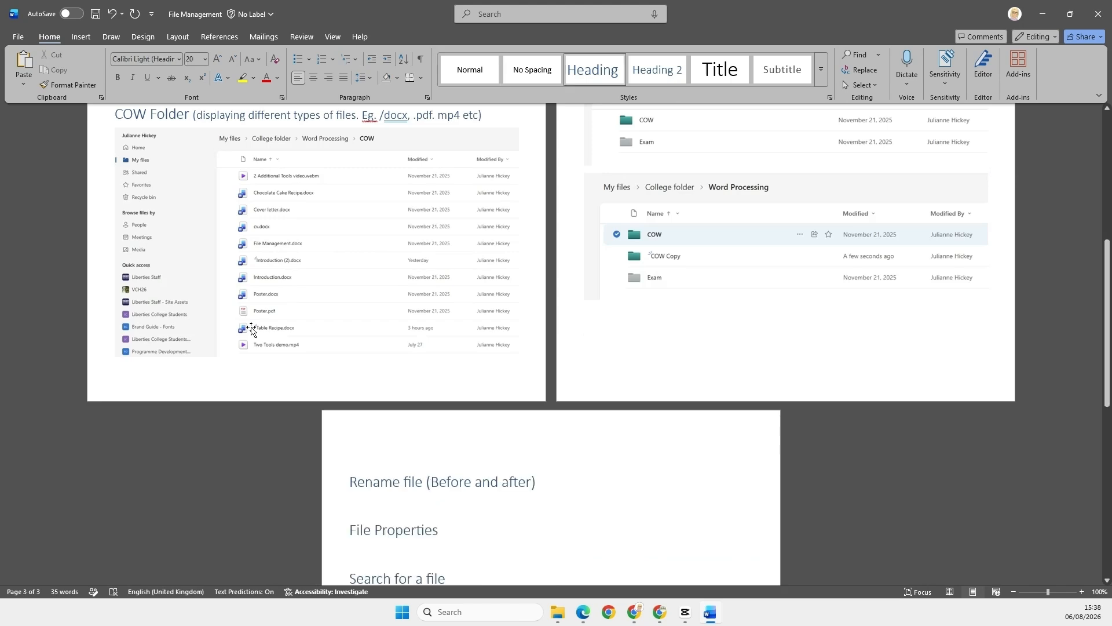
# Step: Switch to OneDrive, open the COW folder and open the Rename dialog for Table Recipe.docx
pyautogui.hotkey('alt', 'Tab')
pyautogui.click(242, 200)
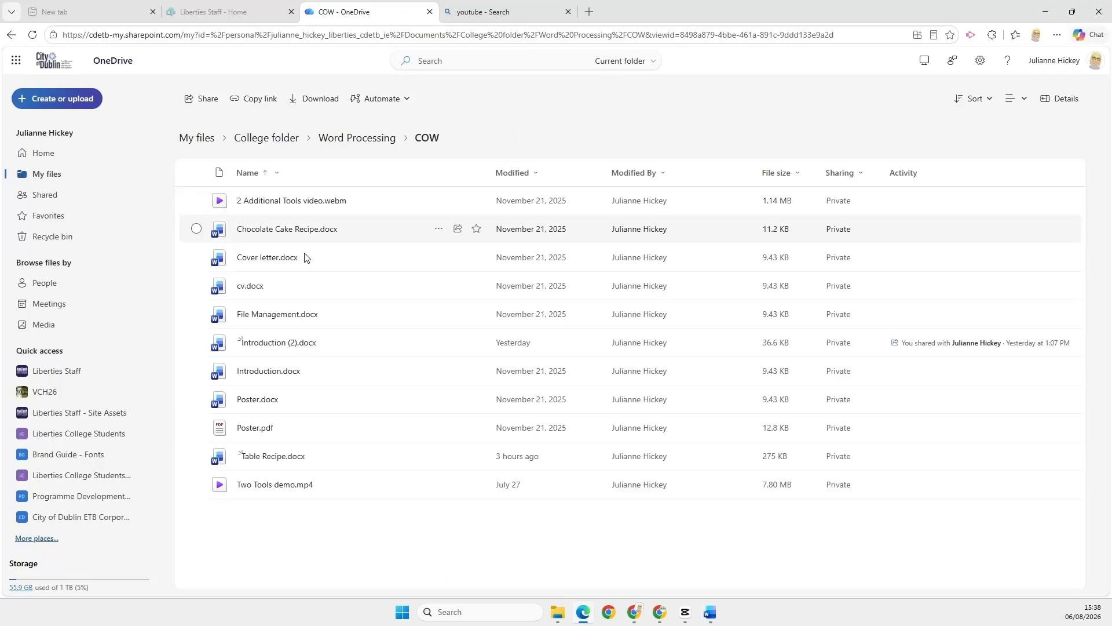
pyautogui.moveTo(291, 462)
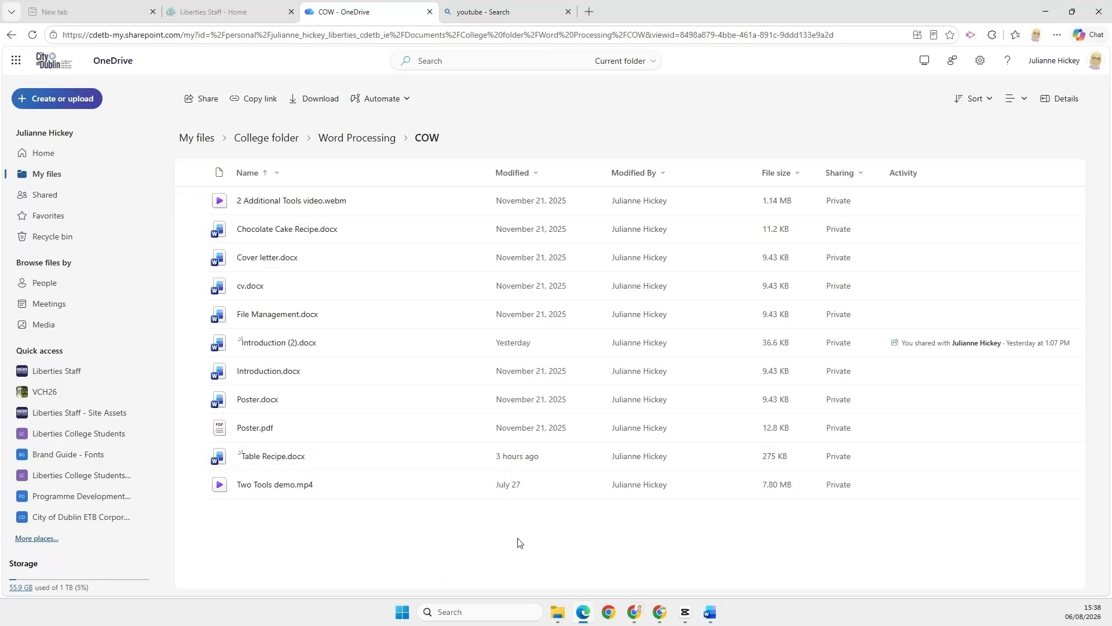
pyautogui.click(438, 457)
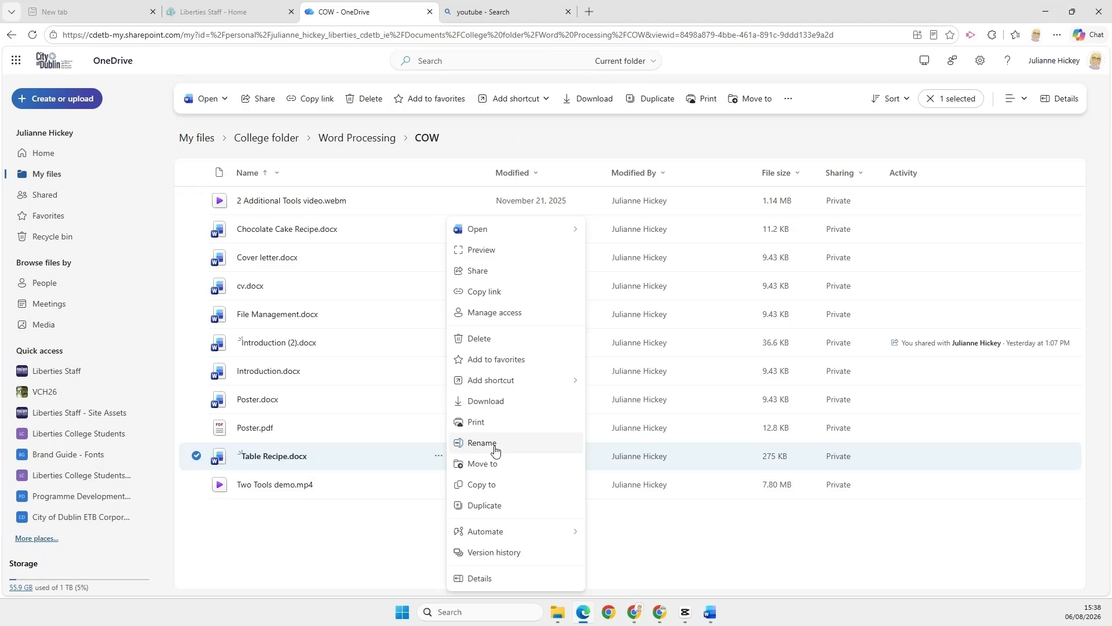
pyautogui.click(494, 443)
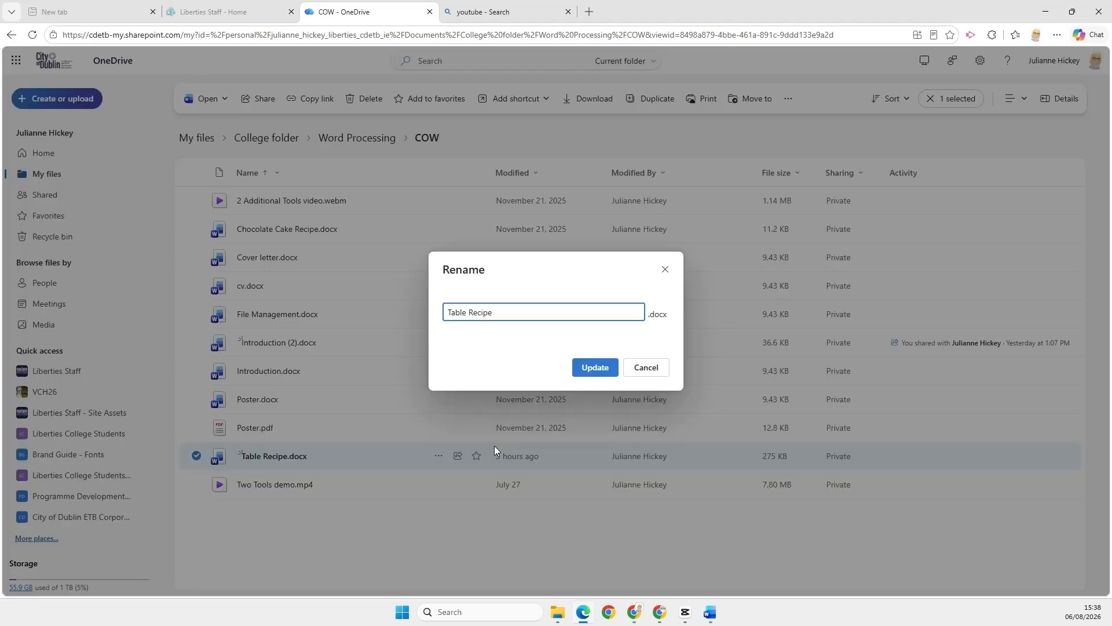
# Step: Capture the Rename dialog and paste the screenshot under "Rename file (Before and after)" in Word
pyautogui.press('super+shift+s')
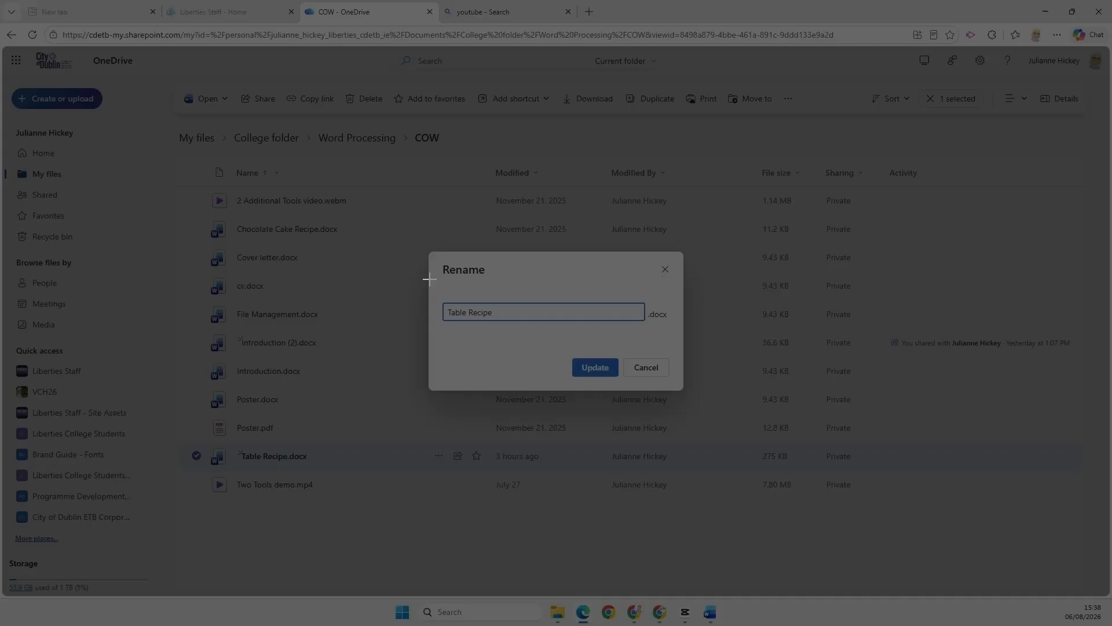
pyautogui.moveTo(423, 244); pyautogui.dragTo(687, 395)
pyautogui.click(704, 612)
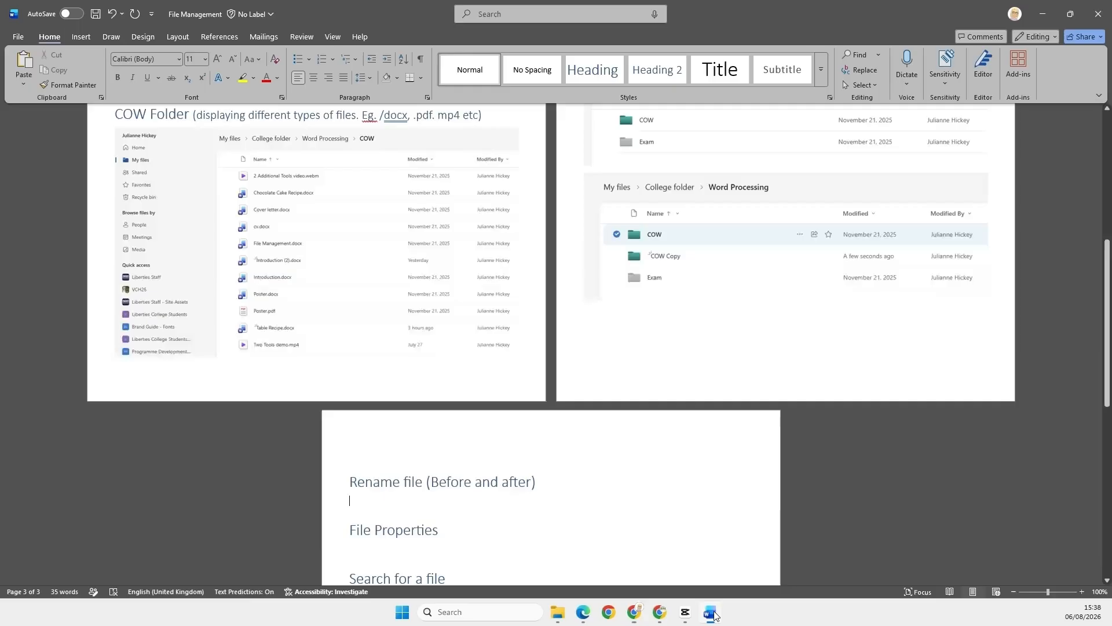
pyautogui.hotkey('ctrl', 'v')
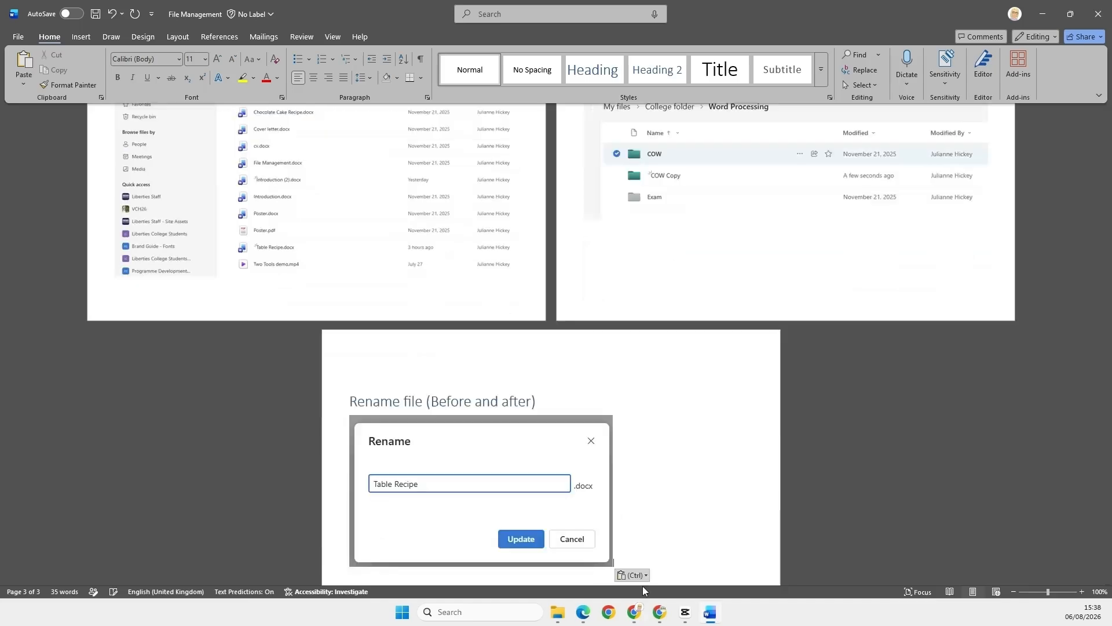
pyautogui.click(715, 617)
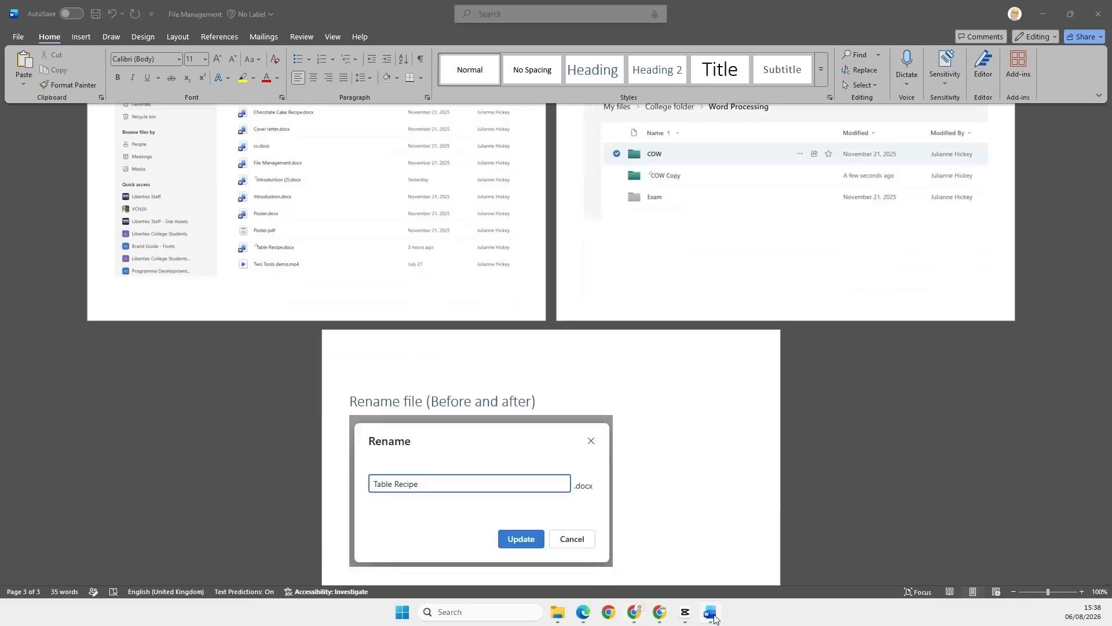
pyautogui.click(715, 618)
# Step: Return to OneDrive and rename Table Recipe.docx to "Chocolate Brownies recipe"
pyautogui.click(640, 618)
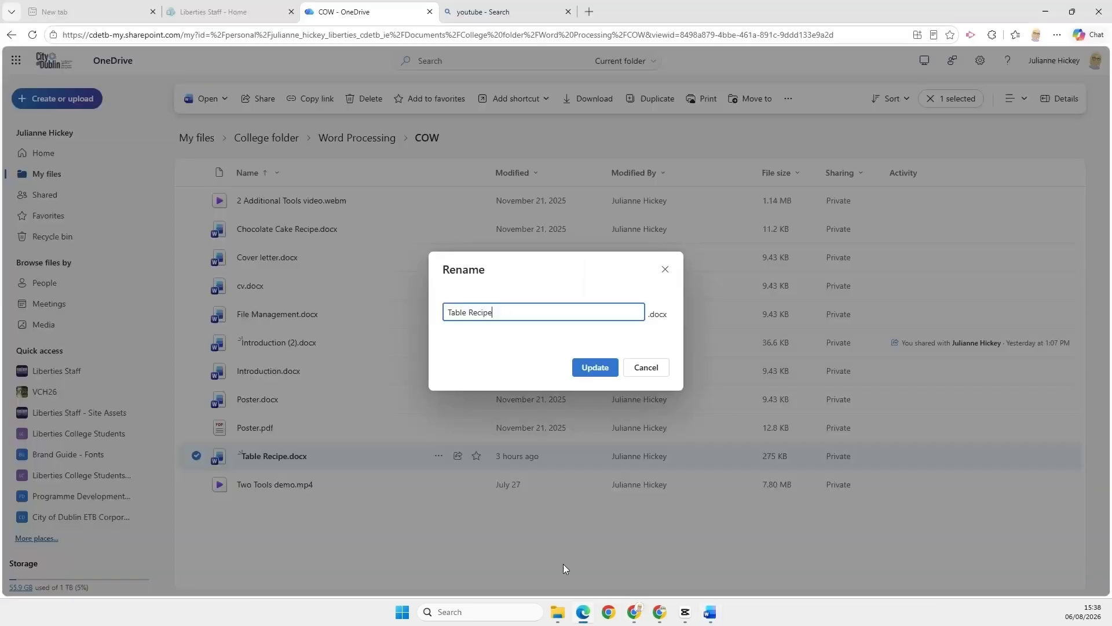
pyautogui.hotkey('ctrl', 'a')
pyautogui.write('Chocolate Brownies recipe')
pyautogui.click(613, 376)
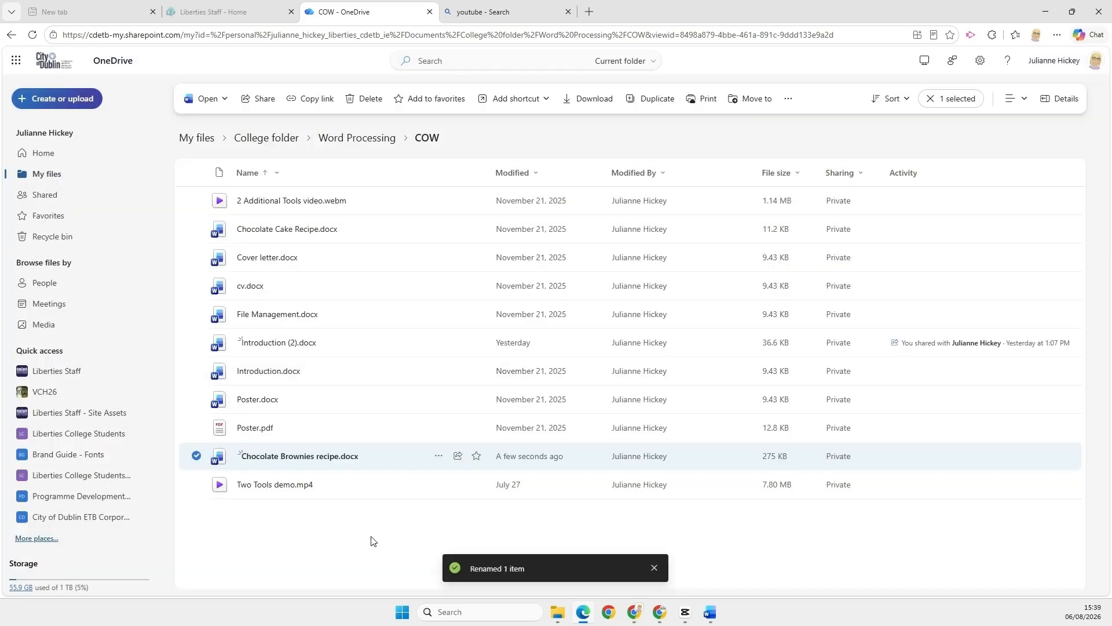
# Step: Capture the COW file list with the renamed file and paste it below the Rename dialog screenshot in Word
pyautogui.press('super+shift+s')
pyautogui.moveTo(167, 123); pyautogui.dragTo(677, 508)
pyautogui.click(702, 612)
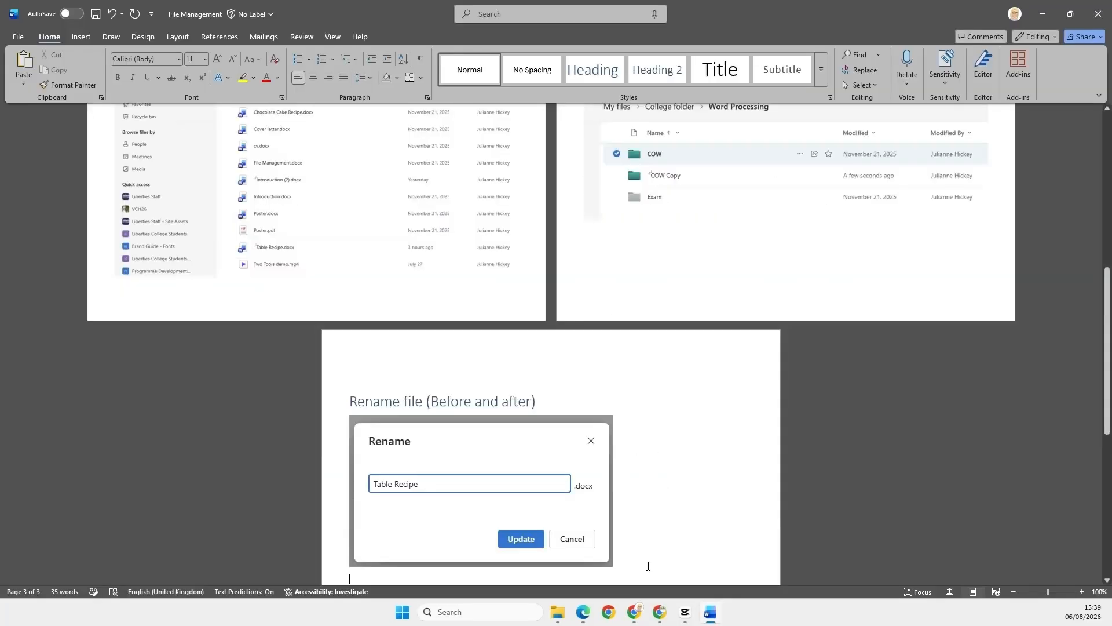
pyautogui.hotkey('ctrl', 'v')
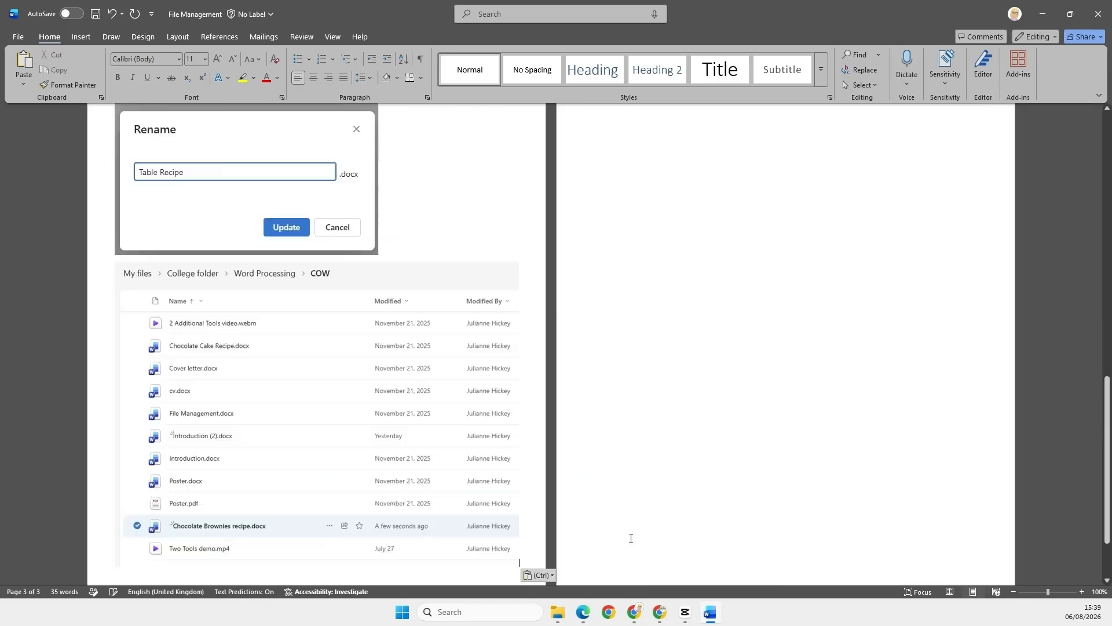
# Step: Insert a page break before the "File Properties" heading and place the cursor on the blank line beneath it
pyautogui.scroll(-1, 443, 483)
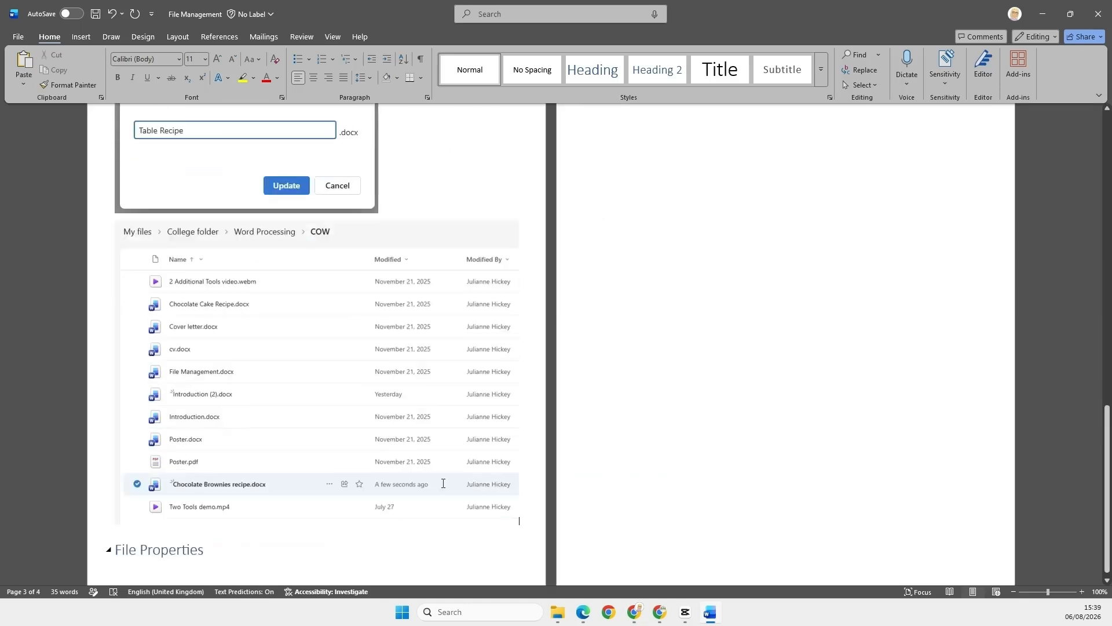
pyautogui.scroll(-1, 406, 475)
pyautogui.click(268, 497)
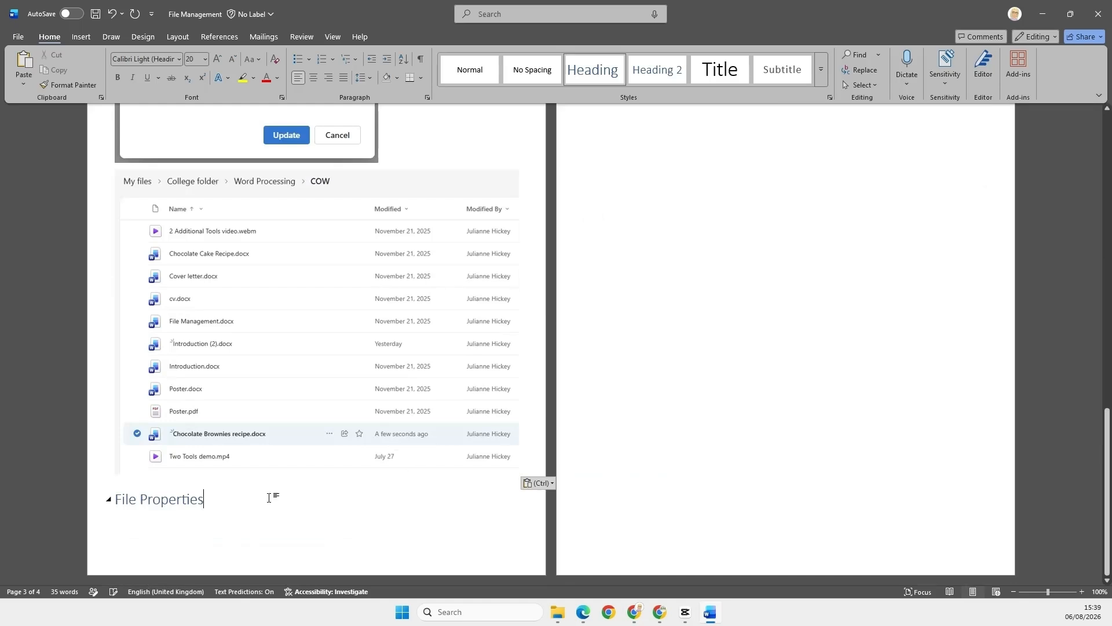
pyautogui.press('Home')
pyautogui.hotkey('ctrl', 'Return')
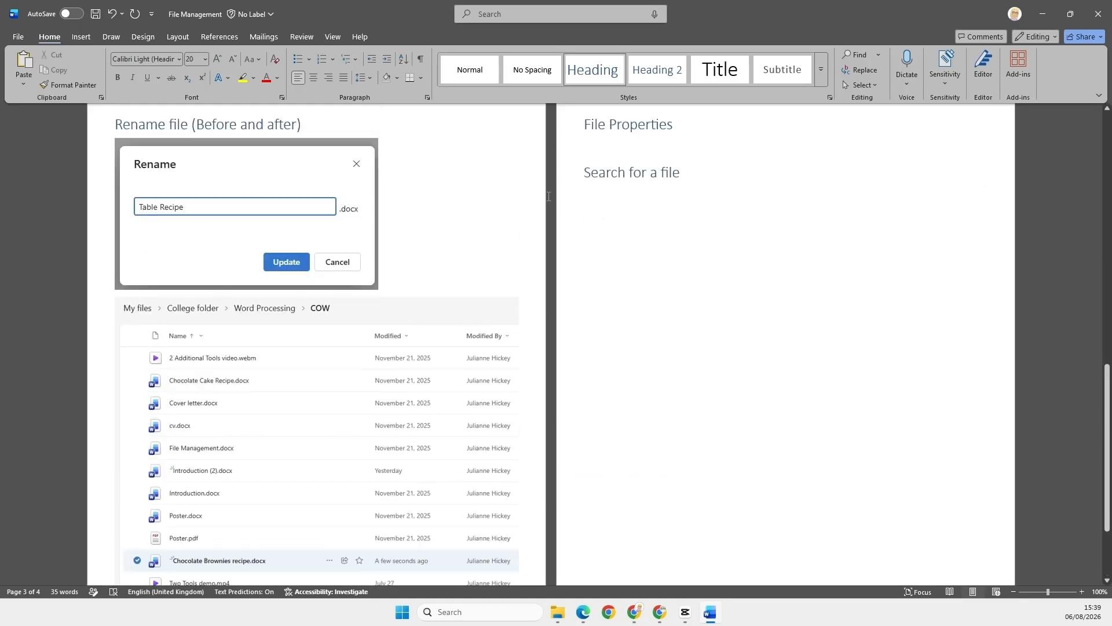
pyautogui.click(635, 147)
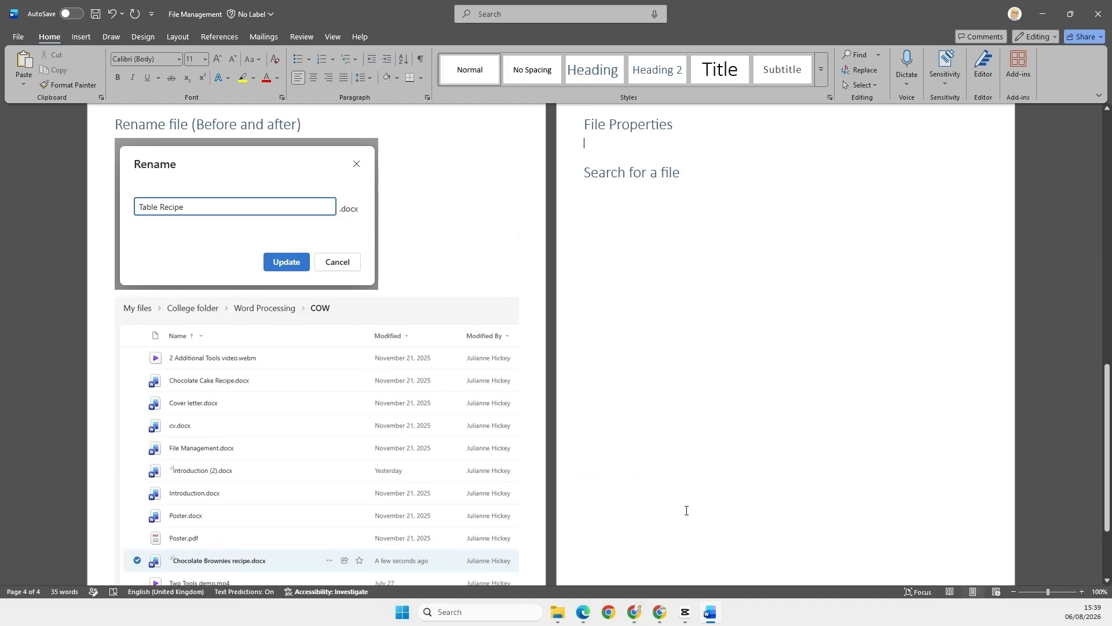
# Step: Switch to OneDrive and open the details of Chocolate Brownies recipe.docx
pyautogui.moveTo(656, 616)
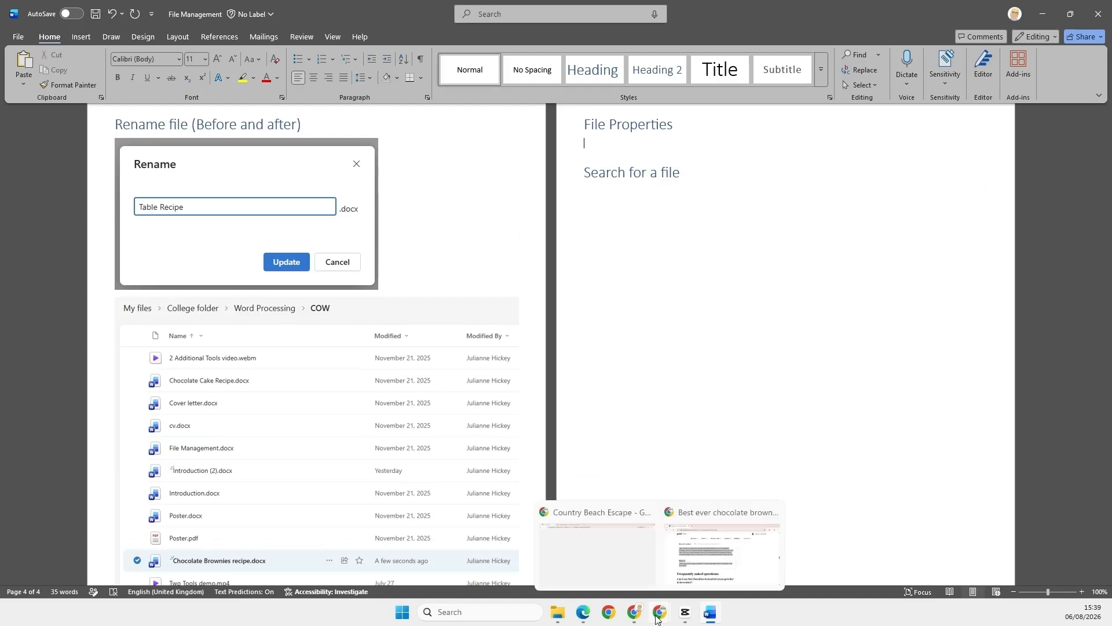
pyautogui.click(583, 619)
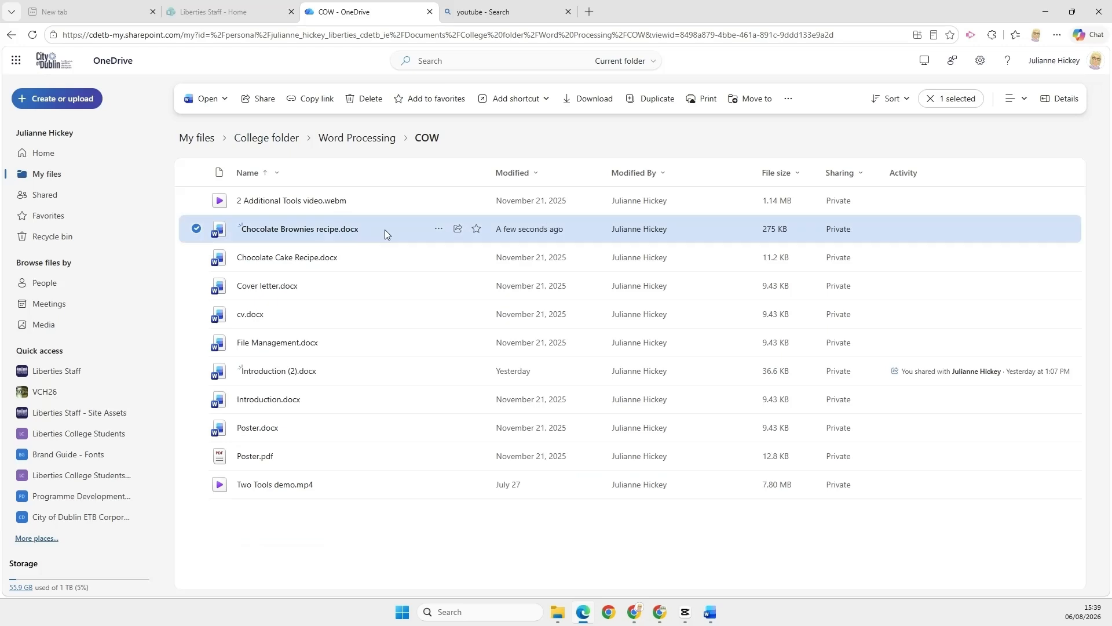
pyautogui.click(437, 229)
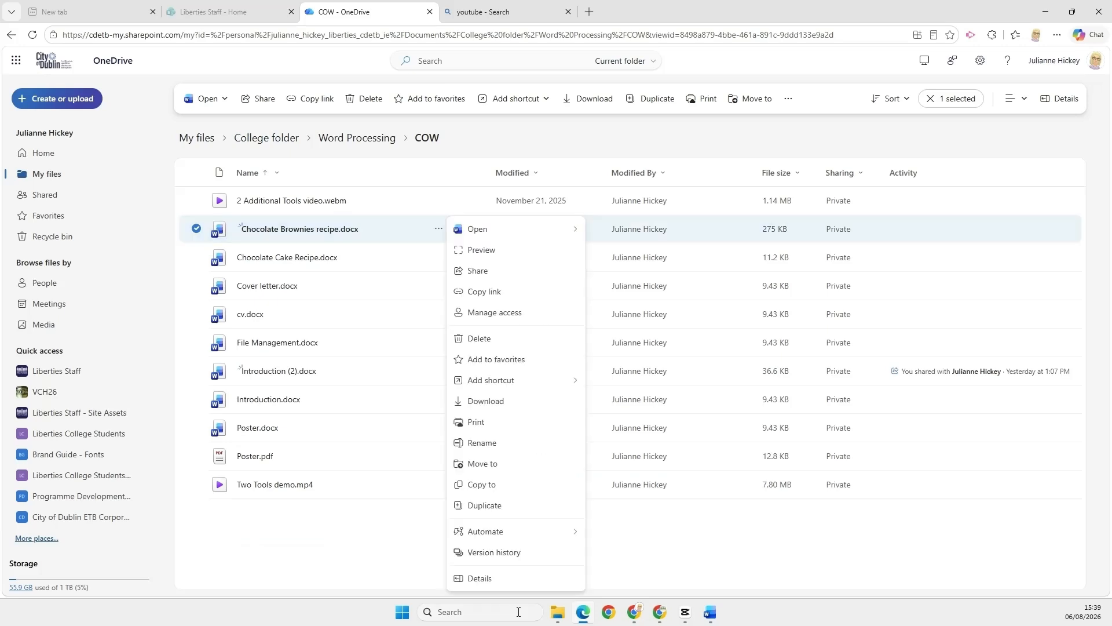
pyautogui.click(480, 578)
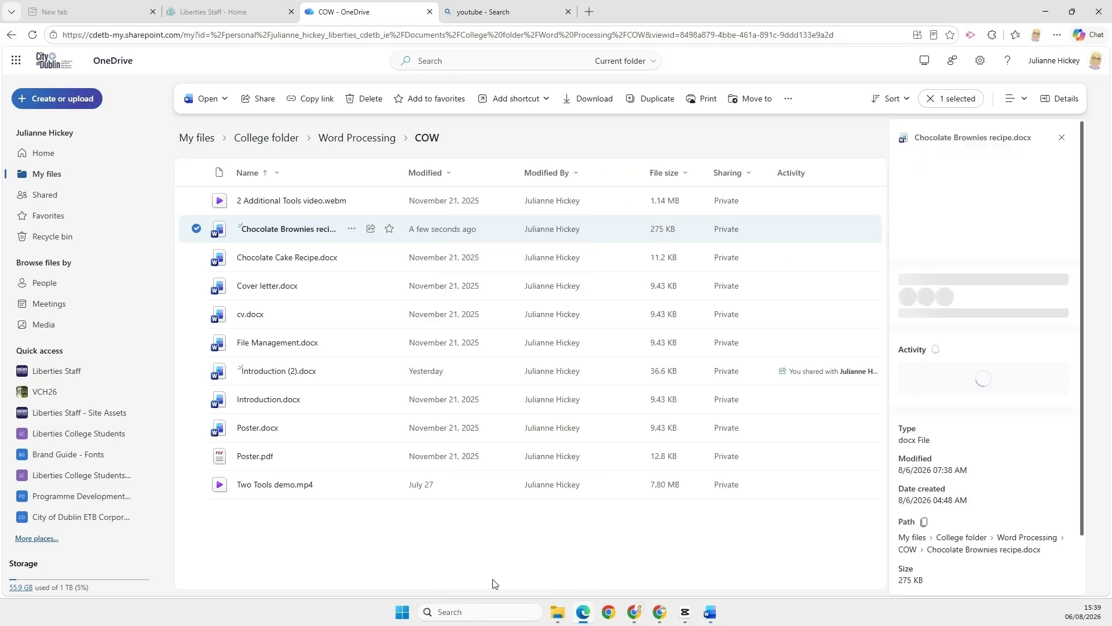
# Step: Capture the COW file list with the end of the Chocolate Brownies recipe.docx details and paste it under "File Properties" in Word
pyautogui.scroll(-5, 1008, 312)
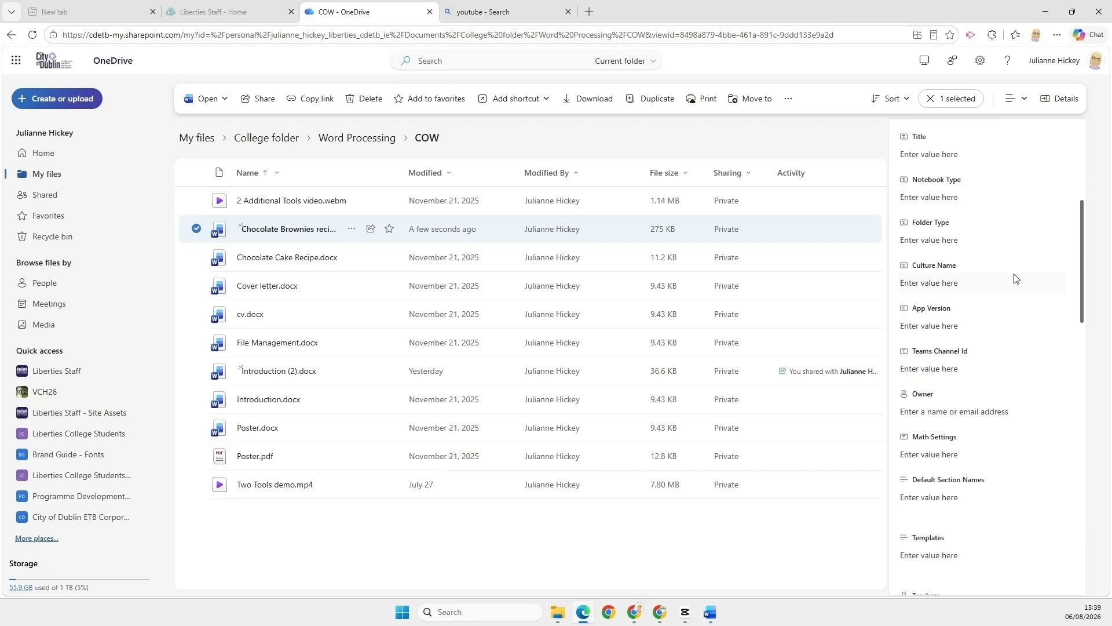
pyautogui.scroll(2, 919, 200)
pyautogui.scroll(-5, 938, 208)
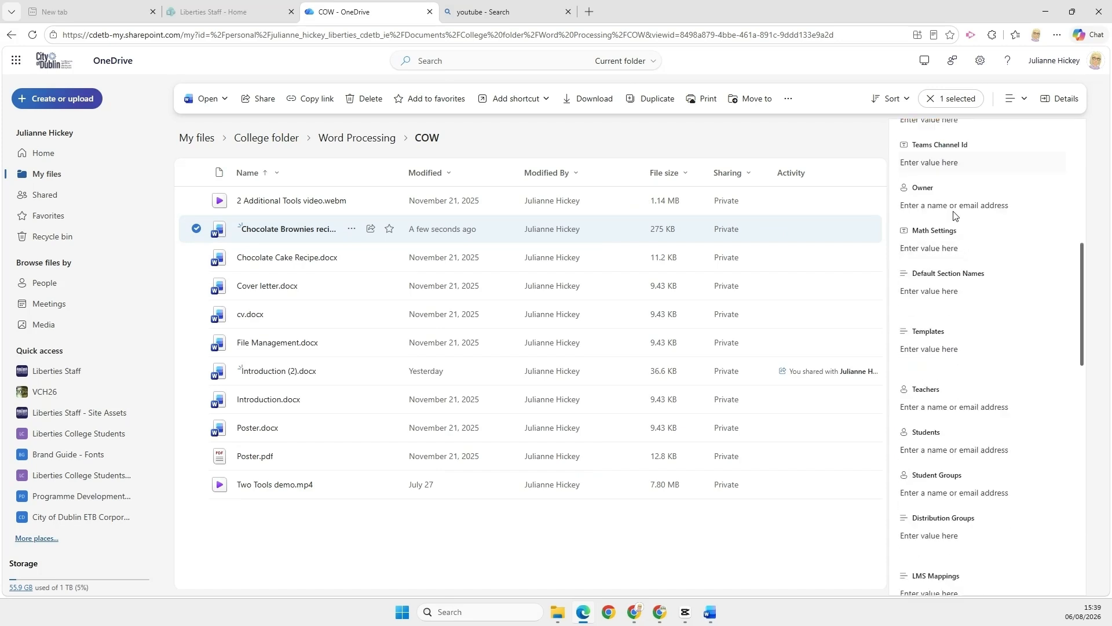
pyautogui.scroll(-10, 954, 216)
pyautogui.scroll(-1, 955, 215)
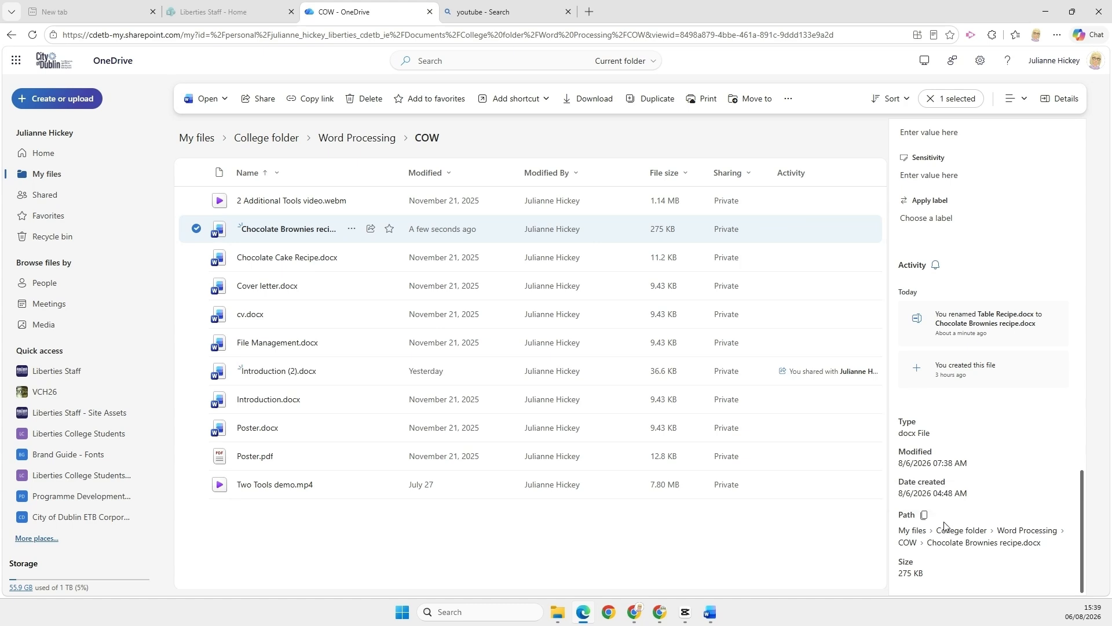
pyautogui.press('super+shift+s')
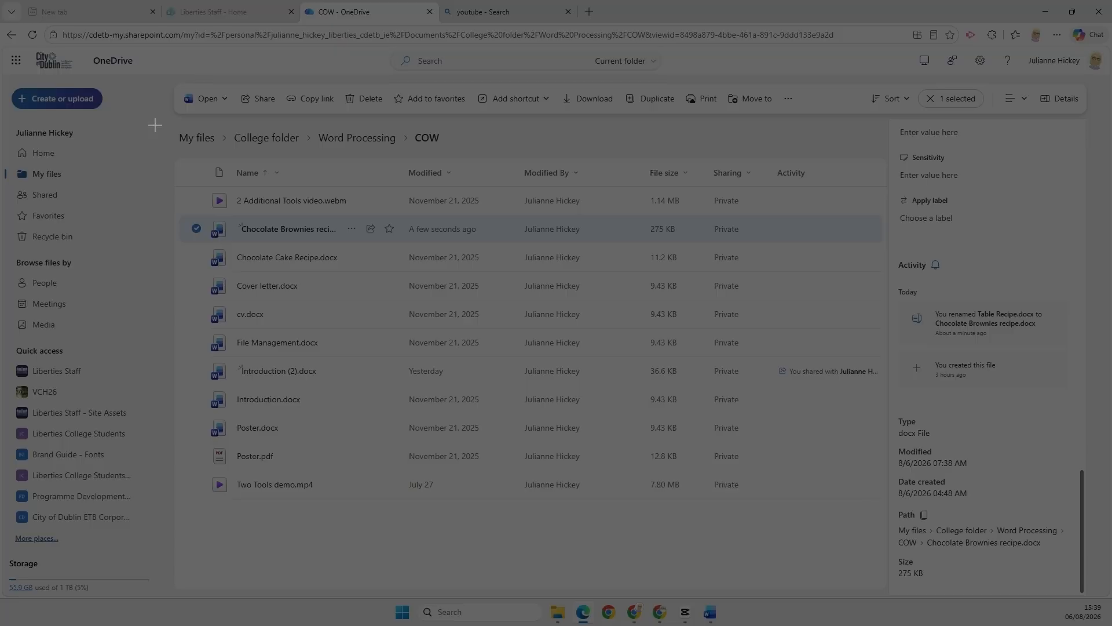
pyautogui.moveTo(154, 125); pyautogui.dragTo(1084, 588)
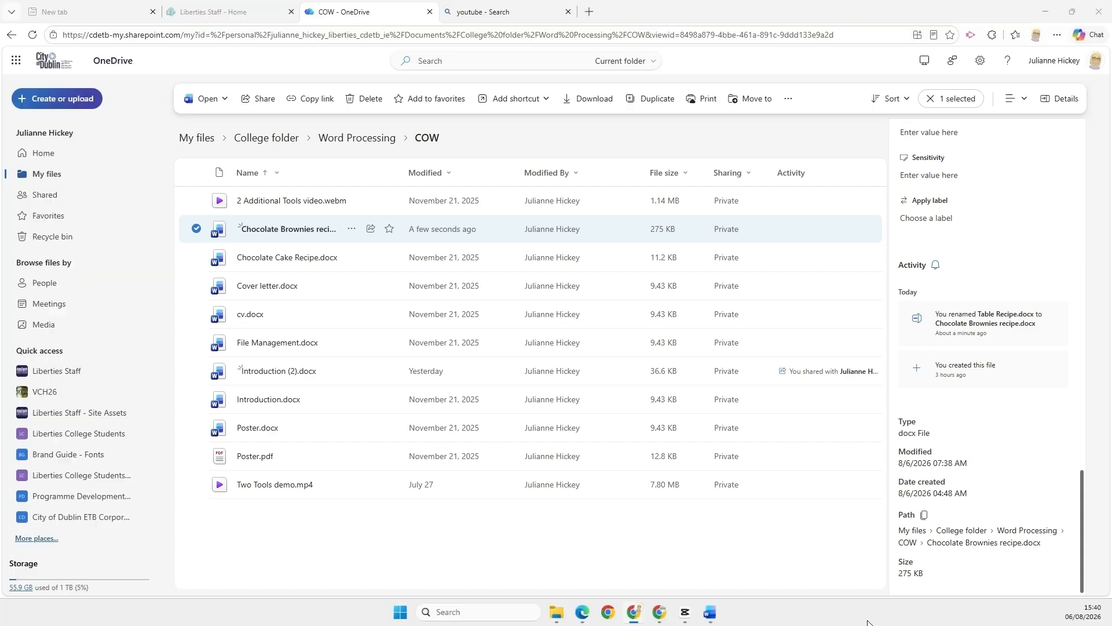
pyautogui.click(714, 617)
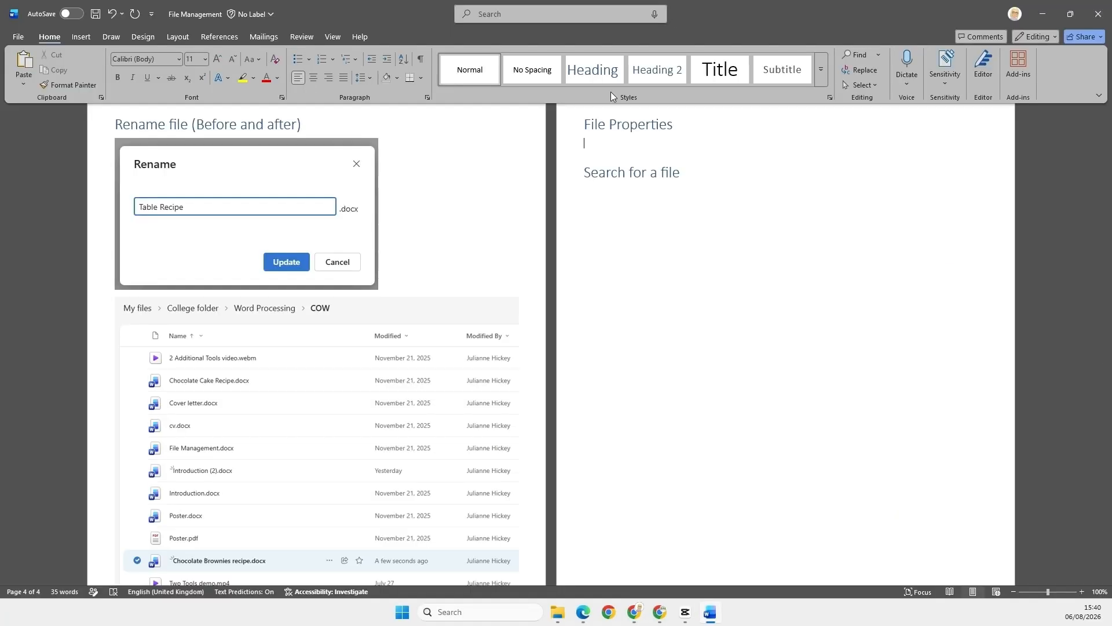
pyautogui.hotkey('ctrl', 'v')
pyautogui.moveTo(674, 613)
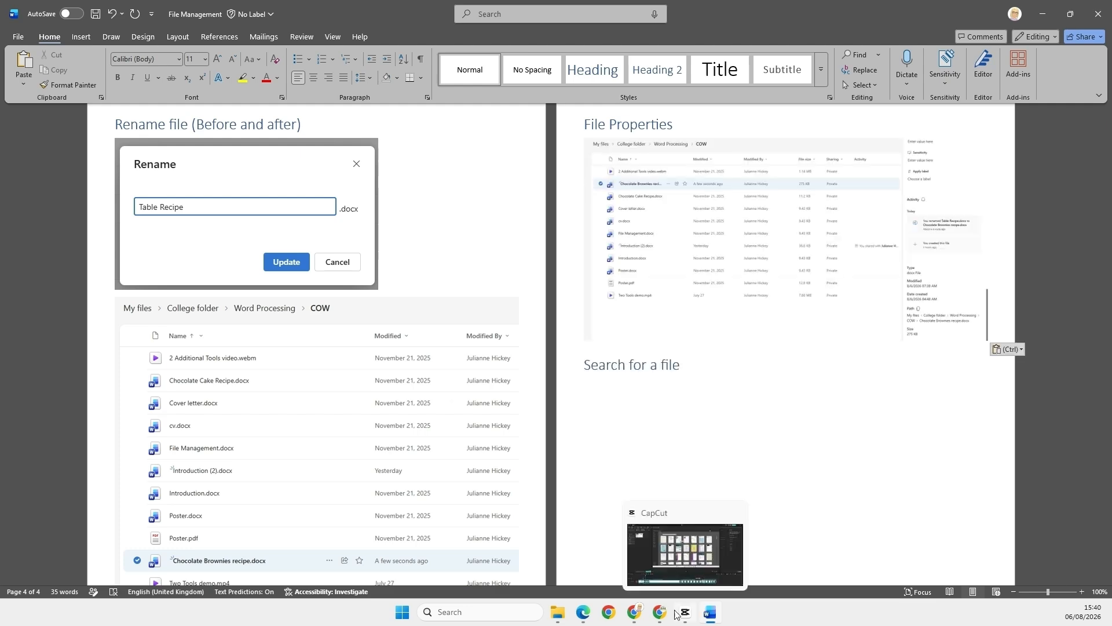
# Step: Capture only the details pane of Chocolate Brownies recipe.docx in OneDrive and paste it after the file list screenshot in Word
pyautogui.click(582, 613)
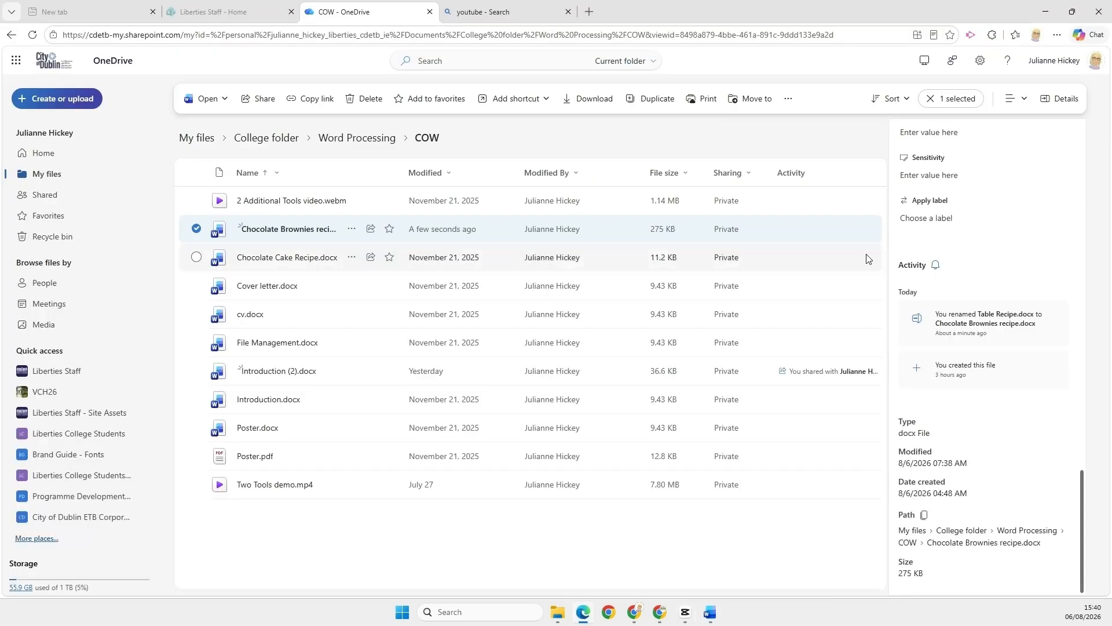
pyautogui.hotkey('alt', 'Tab')
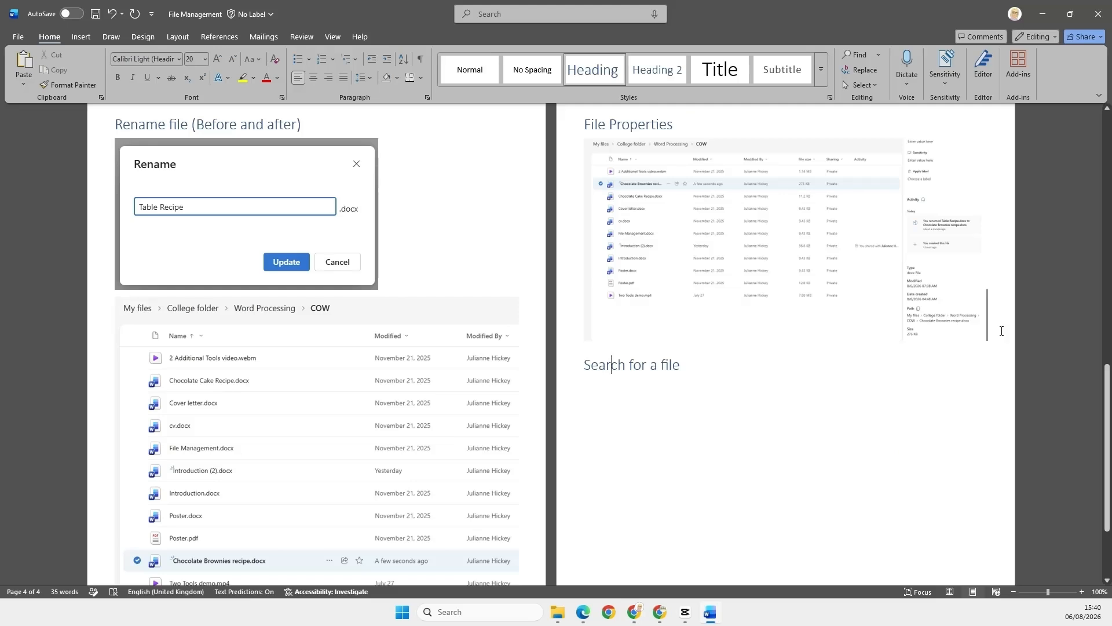
pyautogui.click(995, 340)
pyautogui.hotkey('ctrl', 'v')
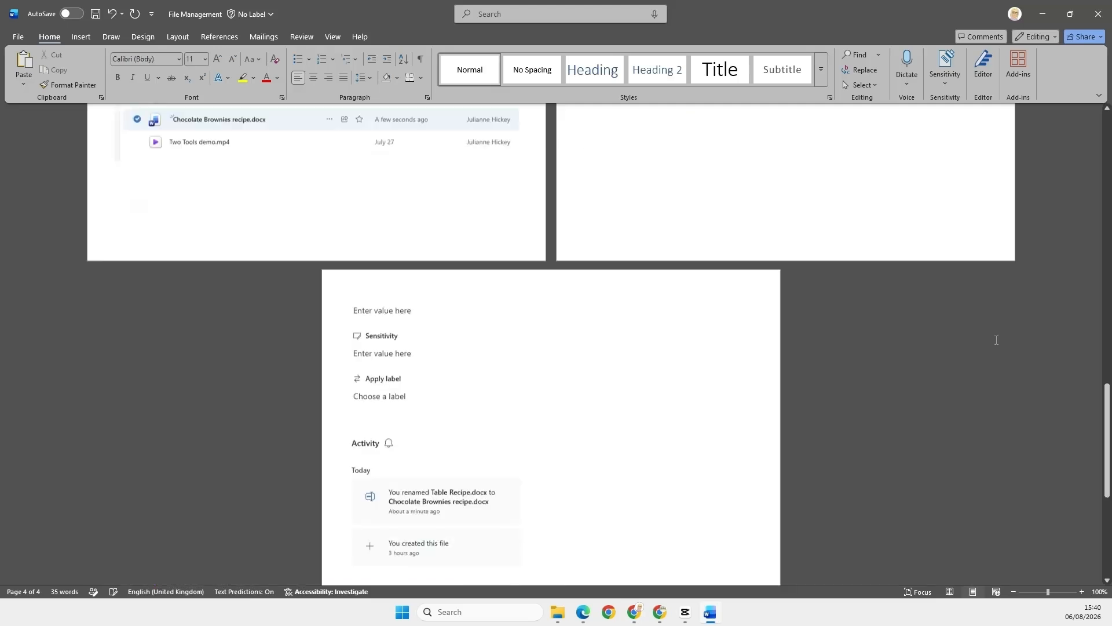
# Step: Add a blank line beneath the "Search for a file" heading
pyautogui.scroll(-4, 501, 371)
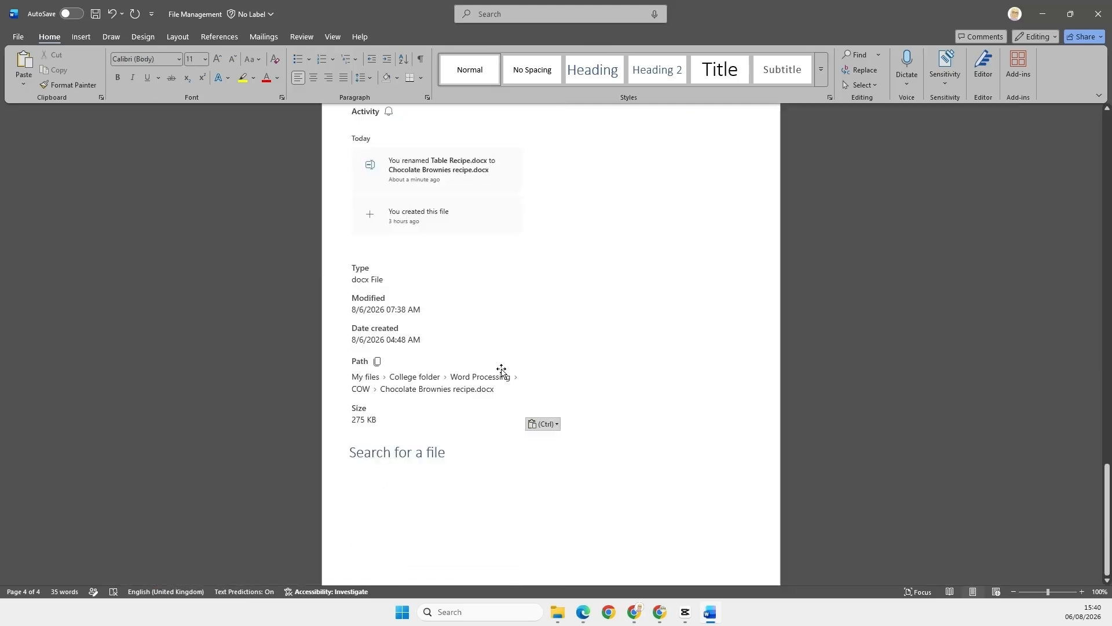
pyautogui.click(491, 448)
pyautogui.press('Return')
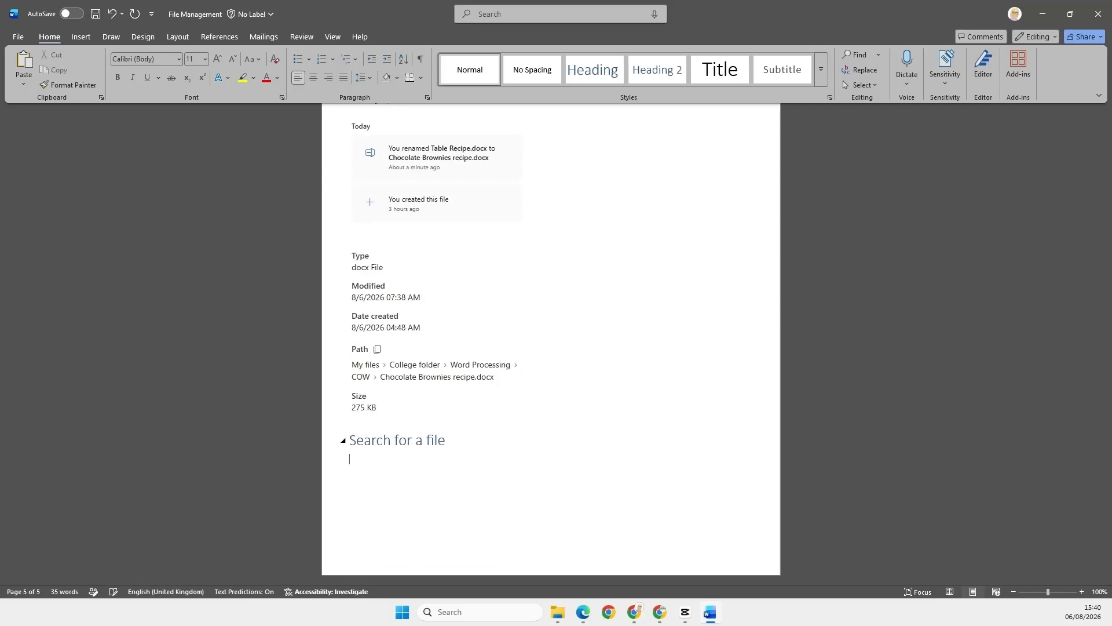
# Step: Switch to OneDrive and search My files for "Recipe"
pyautogui.click(586, 614)
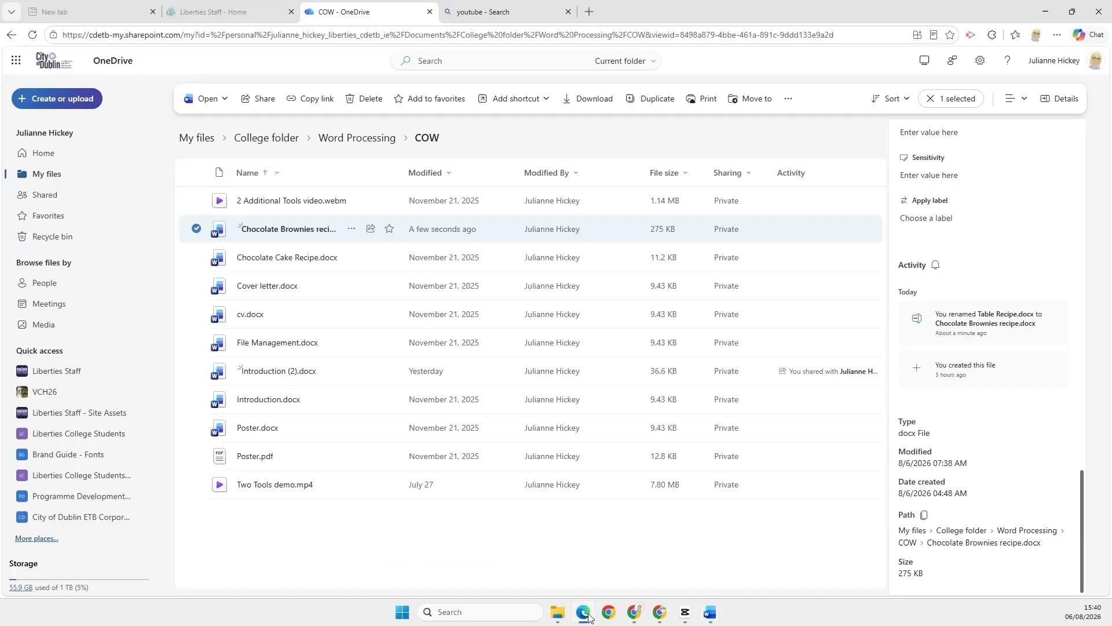
pyautogui.click(37, 175)
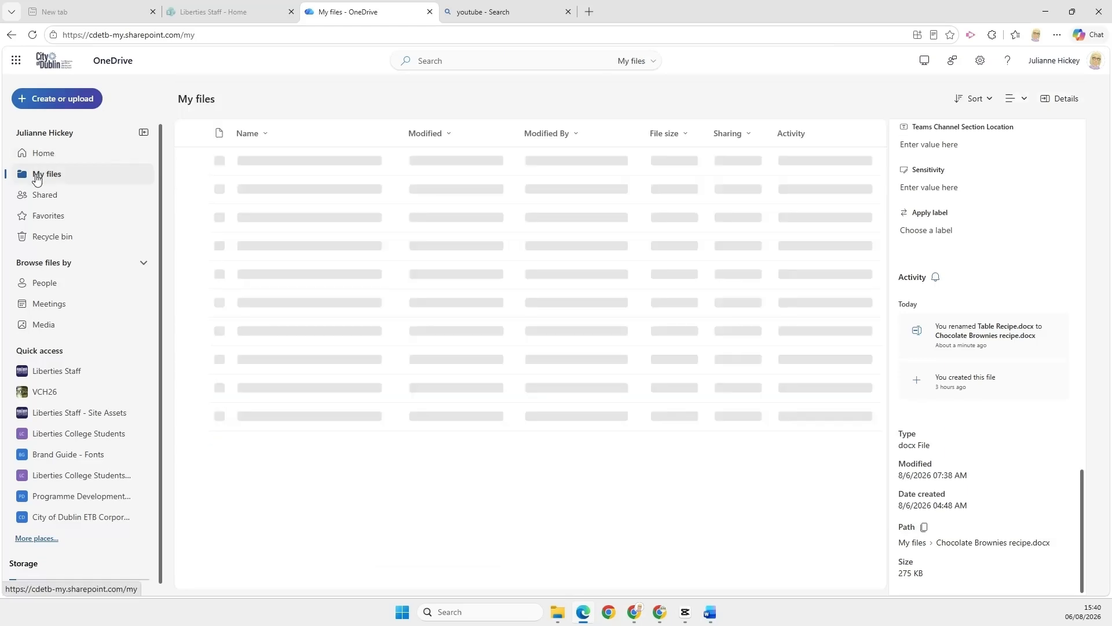
pyautogui.click(451, 58)
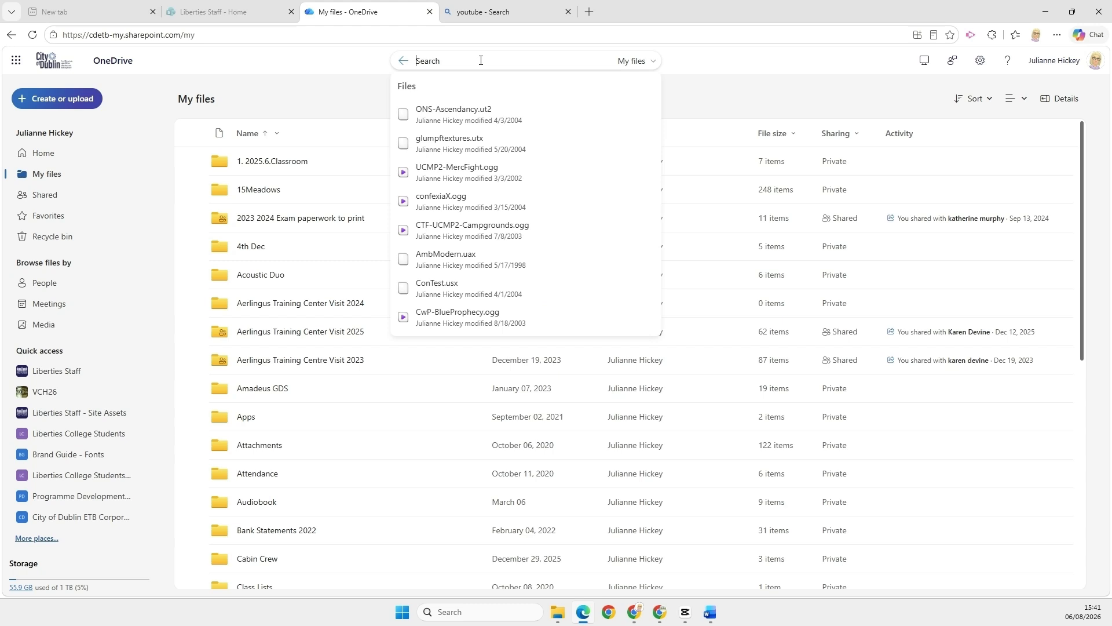
pyautogui.write('Recipe')
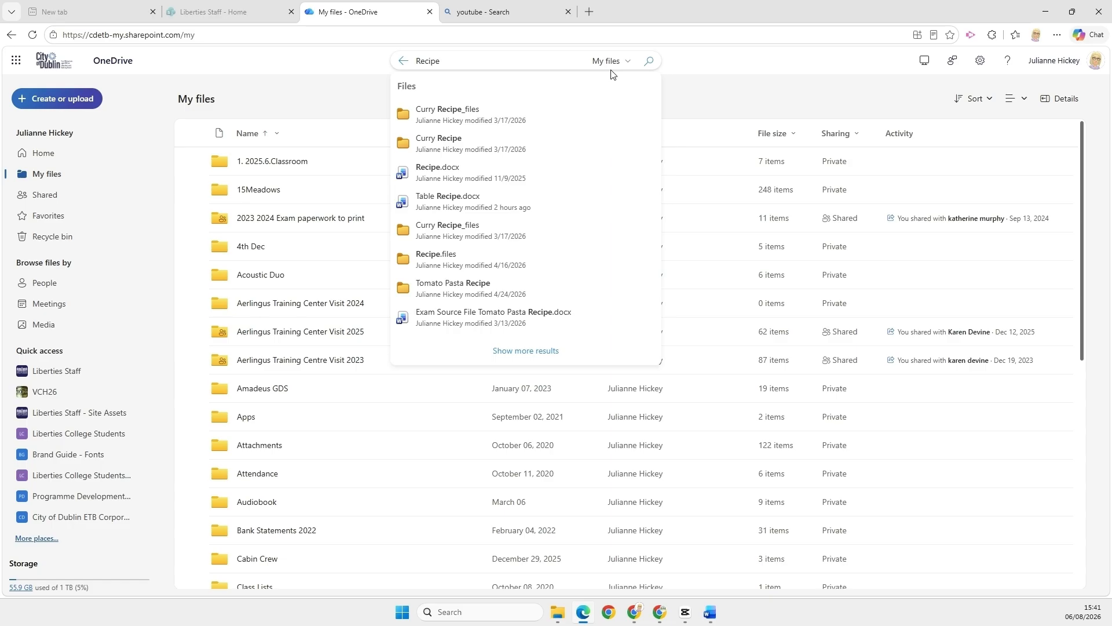
# Step: Capture the search box with its list of Recipe matches and paste it under the "Search for a file" heading in Word
pyautogui.press('super+shift+s')
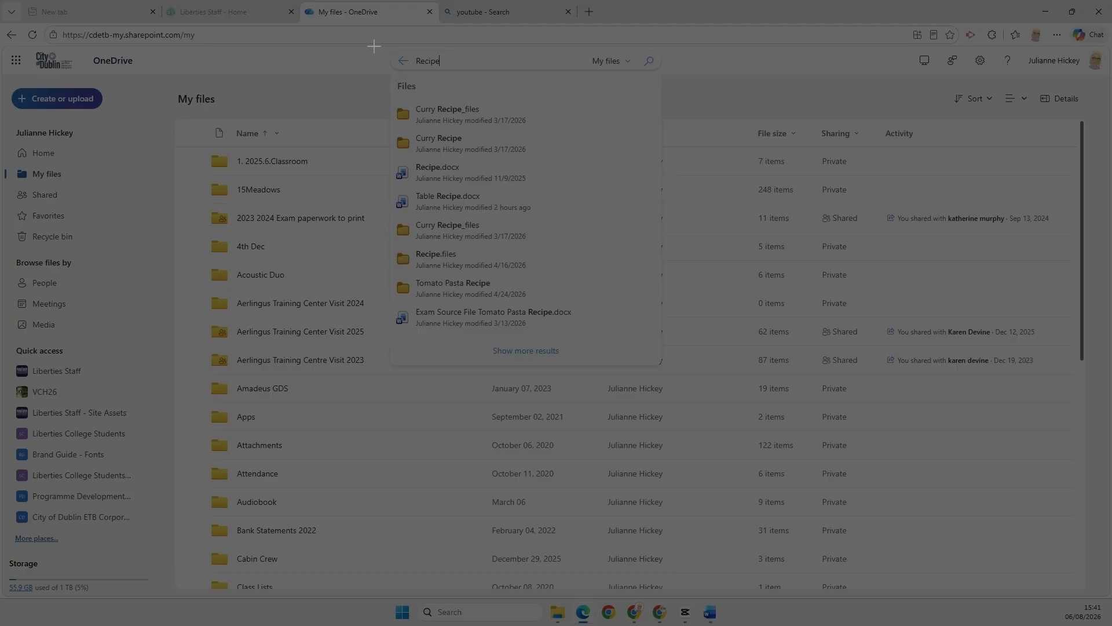
pyautogui.moveTo(373, 46); pyautogui.dragTo(661, 338)
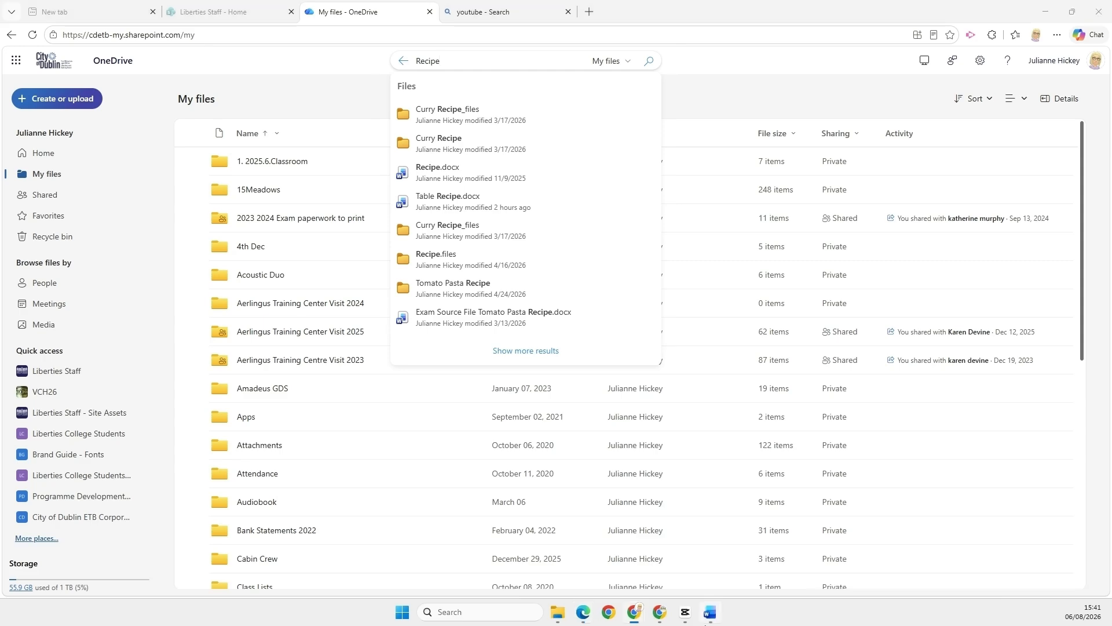
pyautogui.click(712, 621)
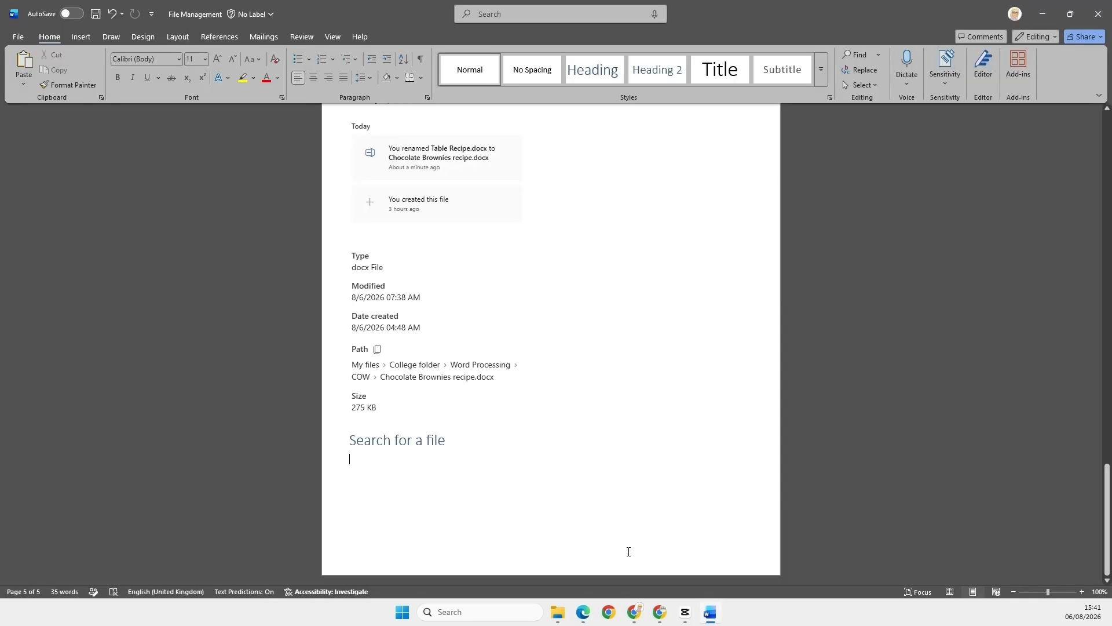
pyautogui.hotkey('ctrl', 'v')
pyautogui.scroll(5, 651, 151)
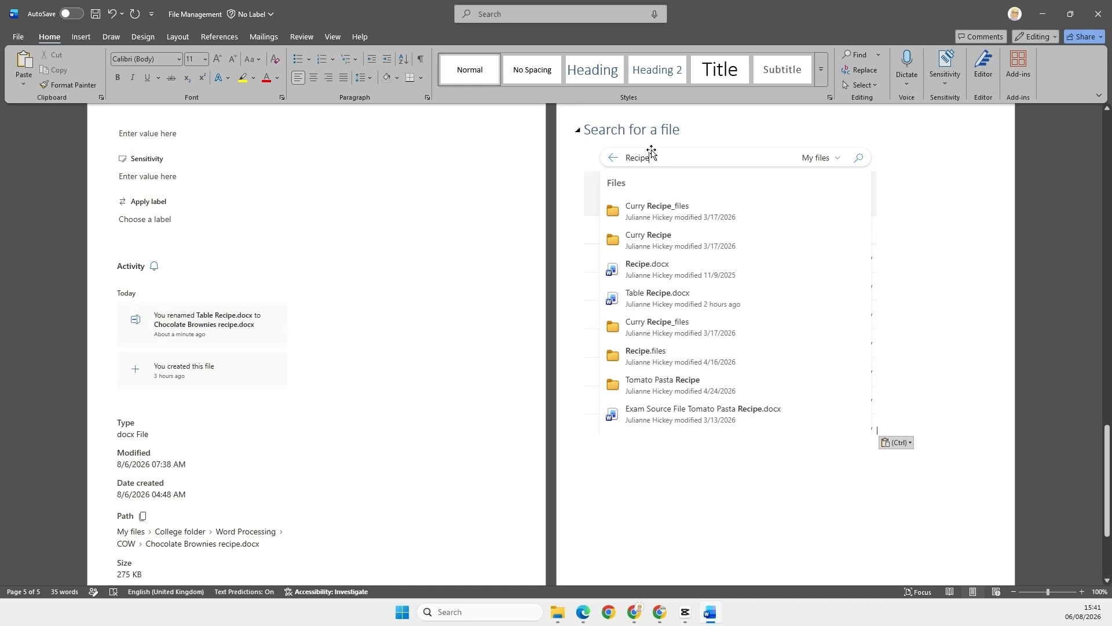